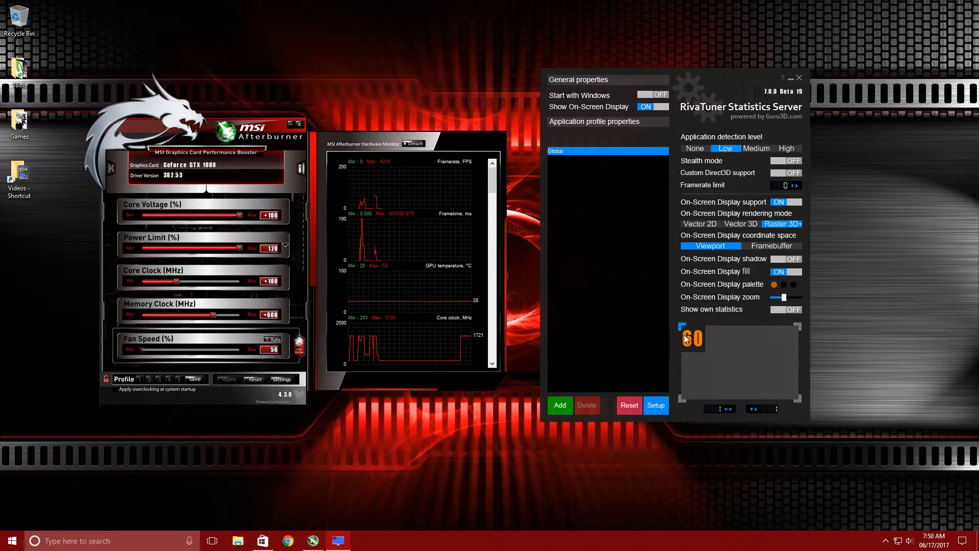
mouse_move(693, 348)
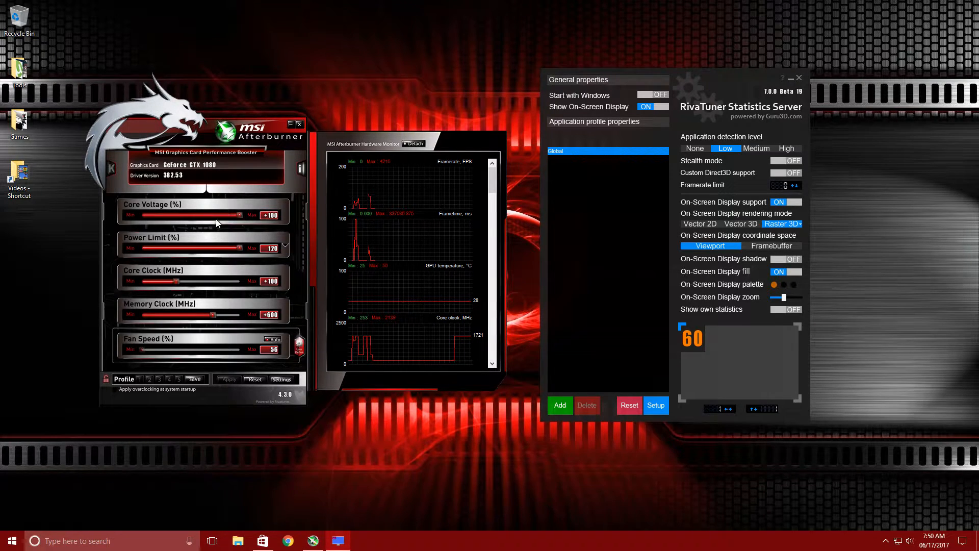
left_click_drag(139, 128, 147, 124)
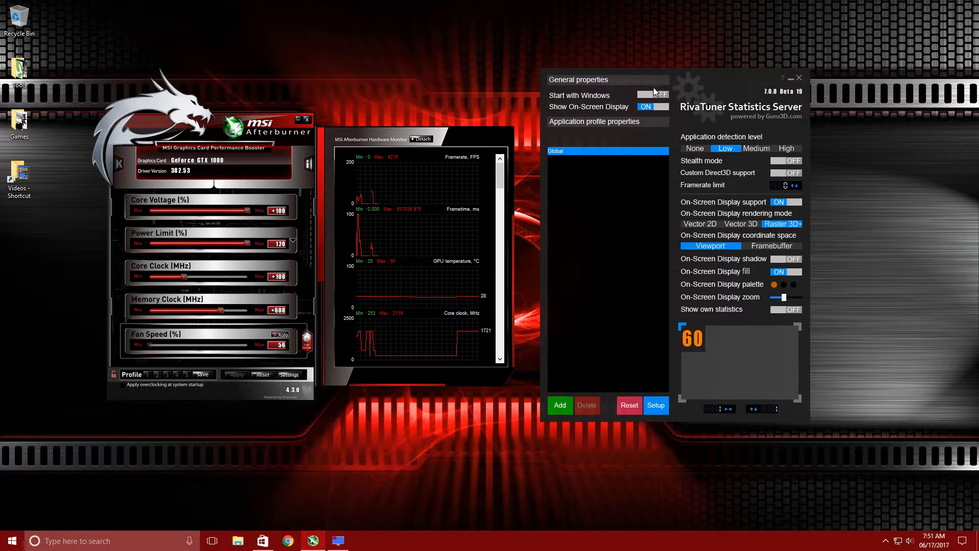
left_click_drag(677, 74, 676, 65)
left_click_drag(149, 121, 163, 109)
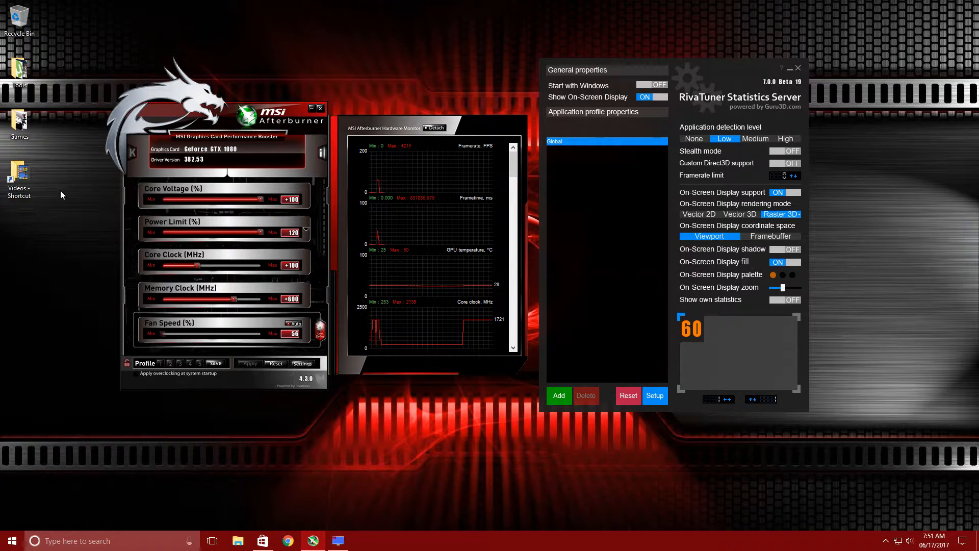
left_click_drag(160, 112, 154, 121)
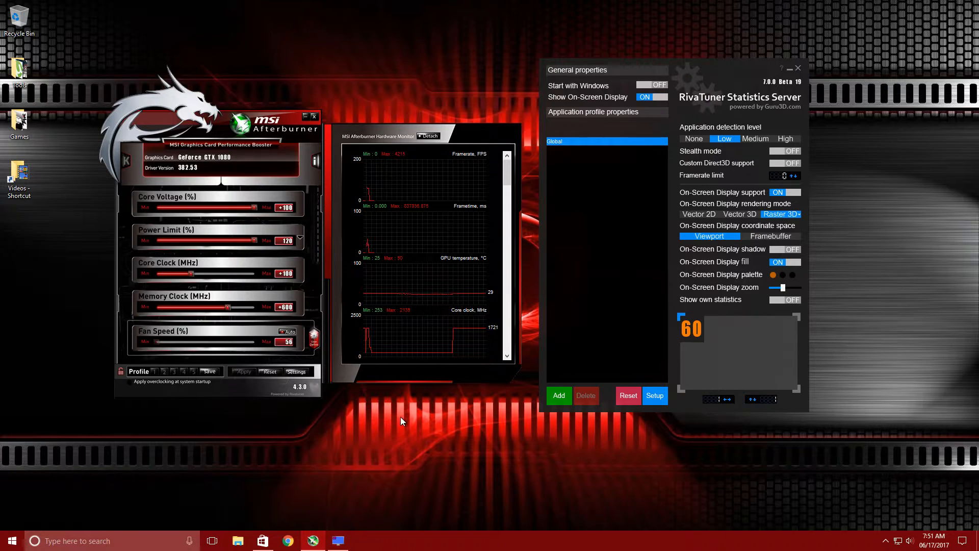
left_click_drag(158, 119, 167, 103)
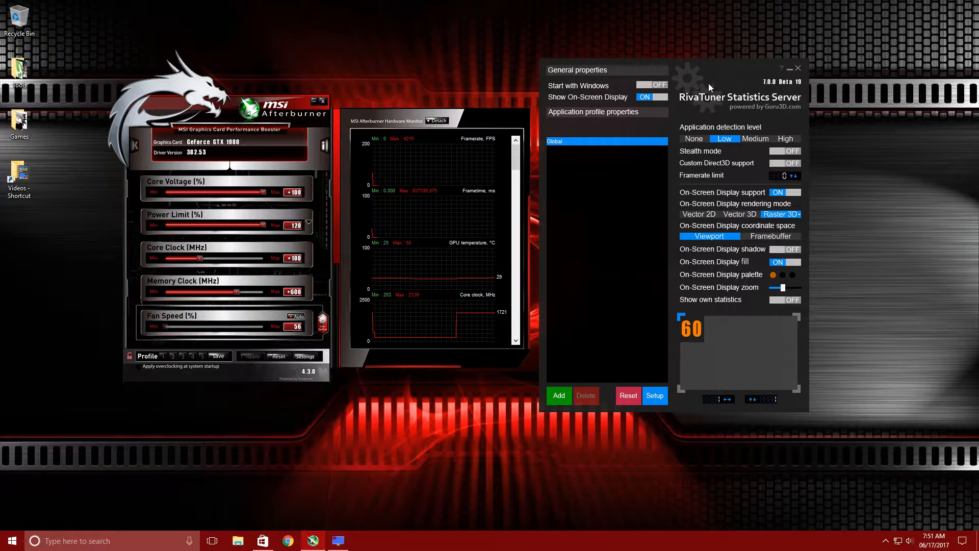
left_click(690, 65)
mouse_move(690, 65)
left_mouse_down()
mouse_move(684, 73)
mouse_move(690, 64)
left_mouse_up()
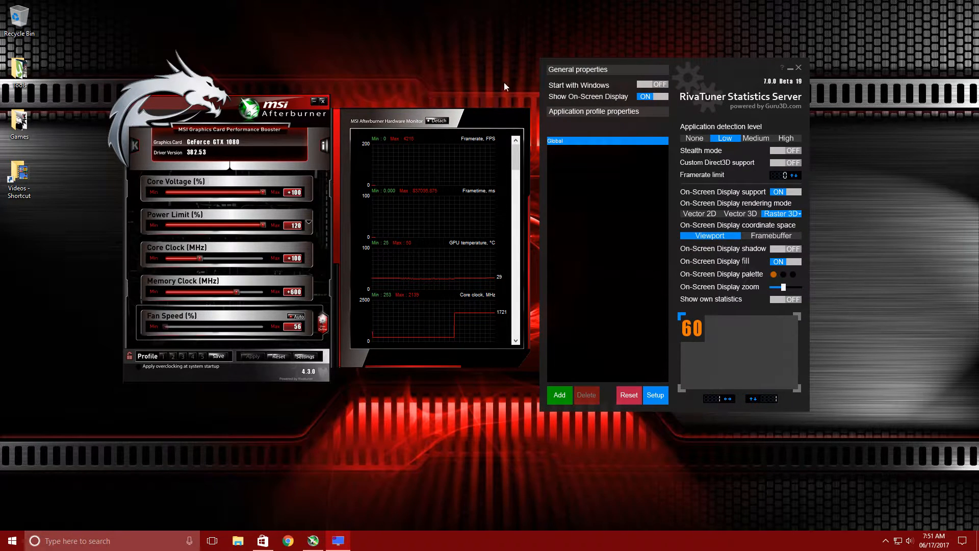
left_click_drag(708, 66, 712, 58)
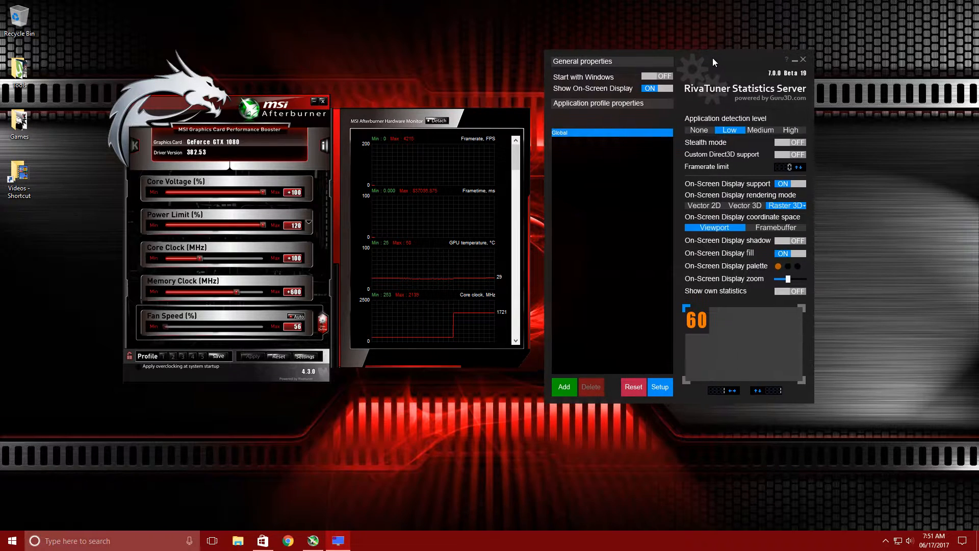
left_click_drag(169, 102, 169, 103)
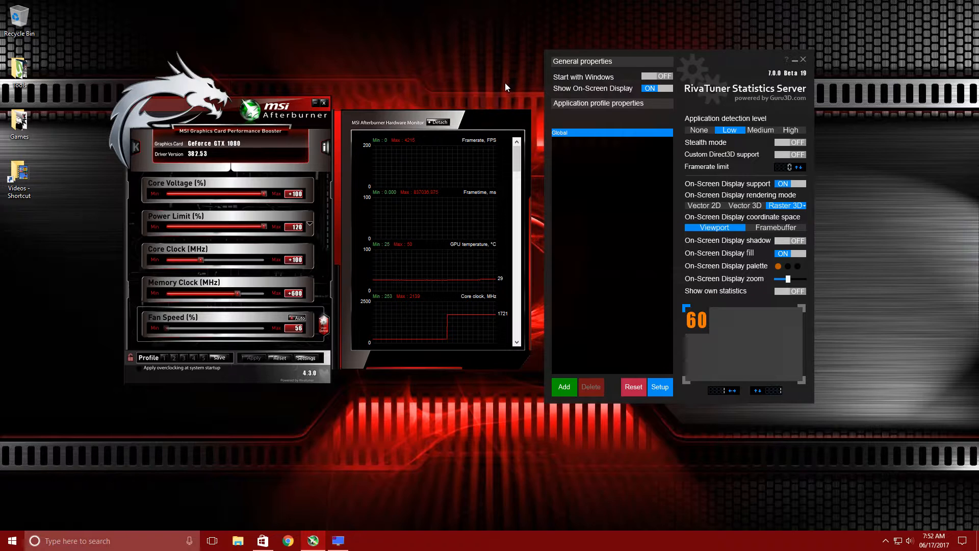
left_click_drag(174, 104, 169, 103)
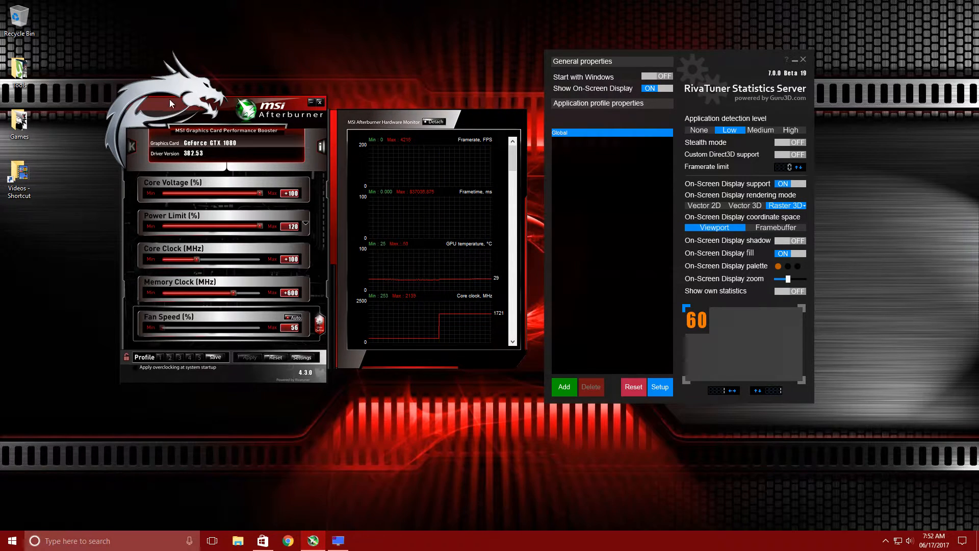
left_click_drag(170, 100, 170, 100)
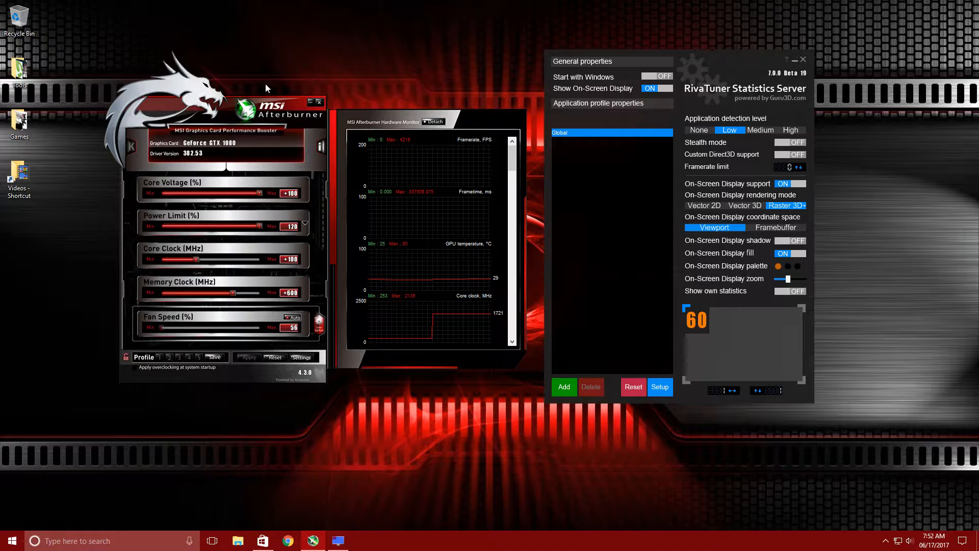
double_click(19, 71)
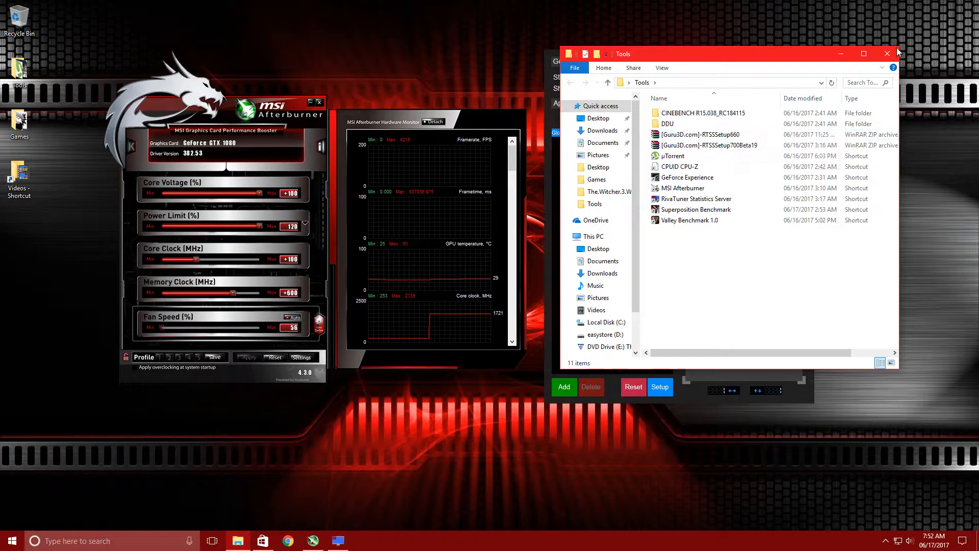
left_click(887, 53)
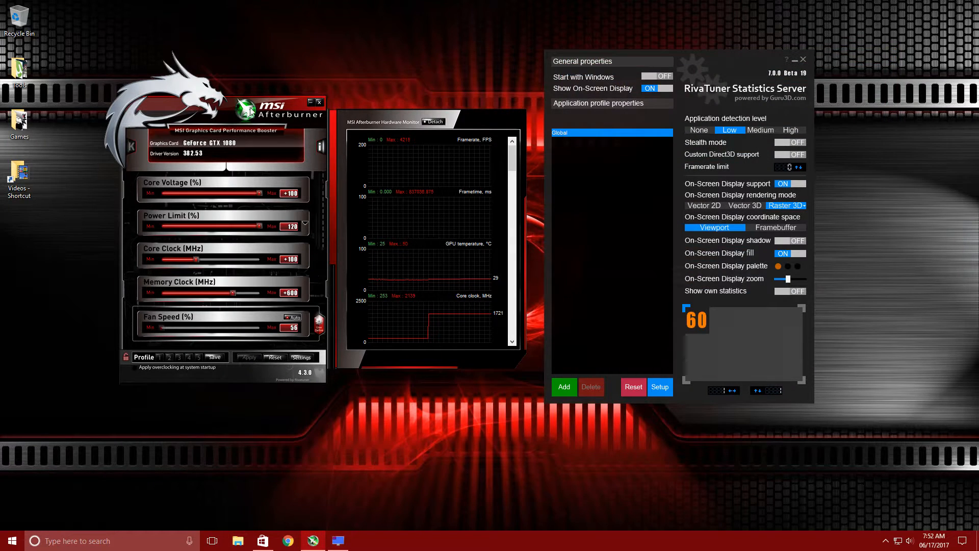
left_click_drag(160, 103, 159, 105)
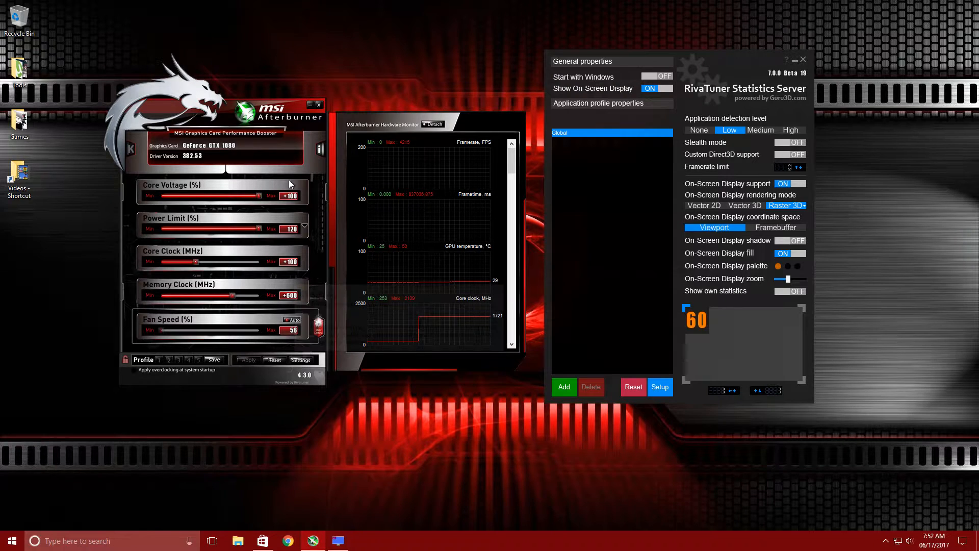
Open the skin settings in Afterburner's User Interface properties and preview the default v2 and v3 skins
left_click(297, 358)
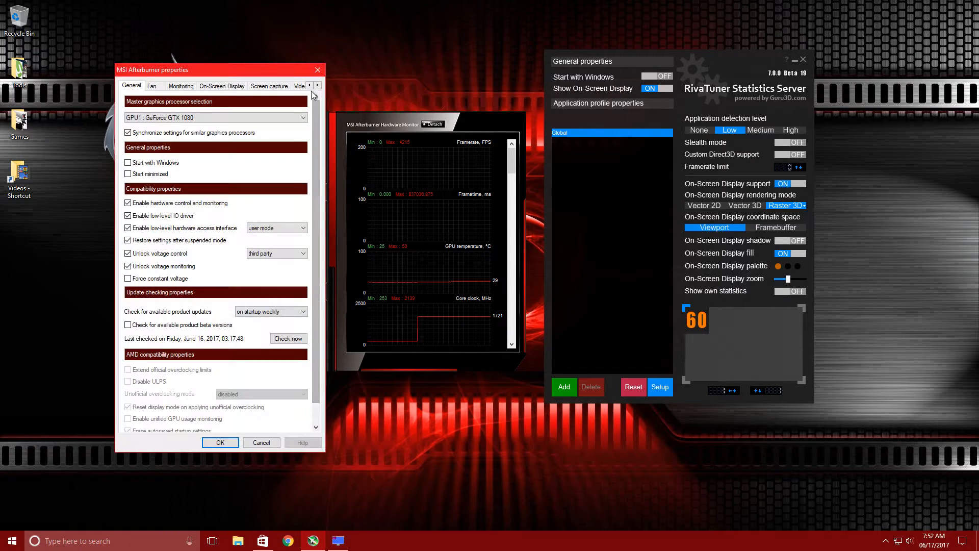
left_click(317, 85)
left_click(317, 86)
left_click(318, 86)
left_click(318, 86)
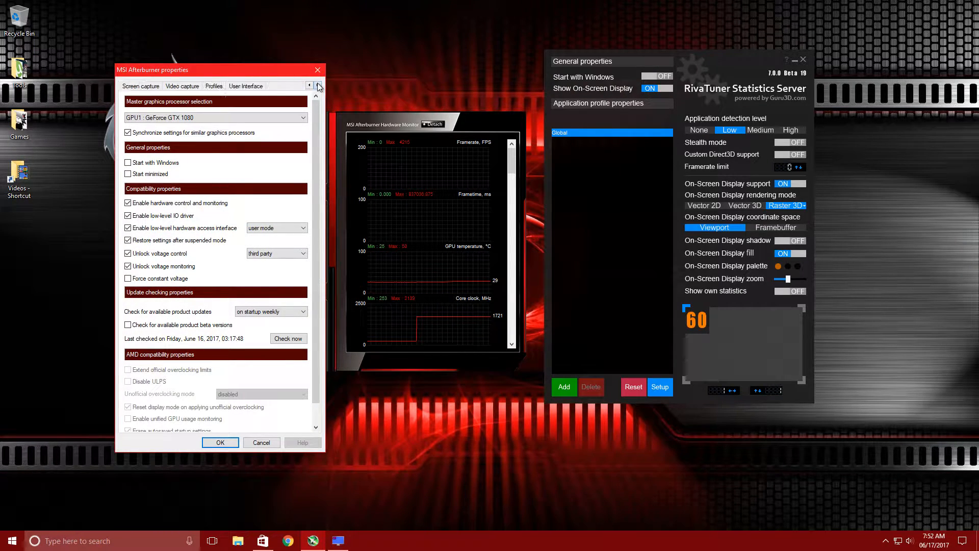
left_click(258, 85)
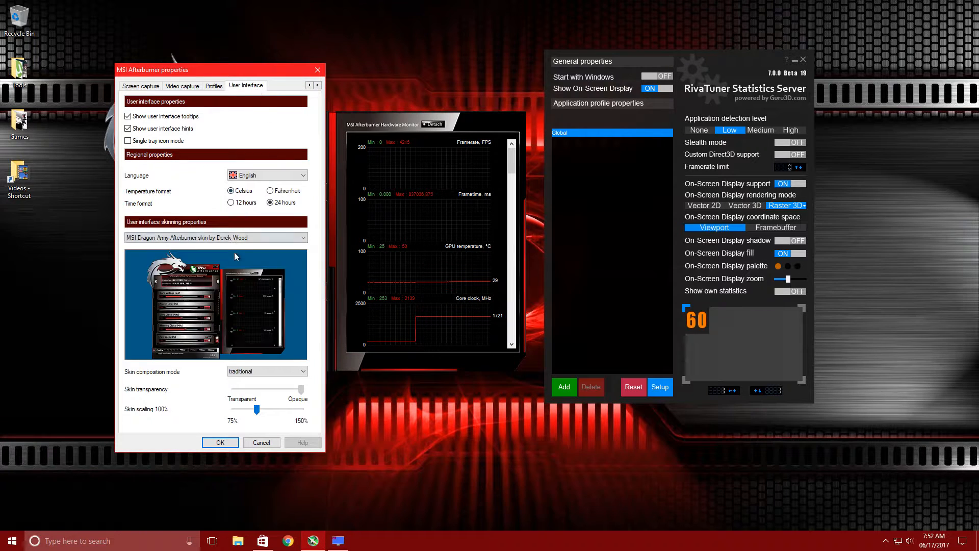
left_click(288, 238)
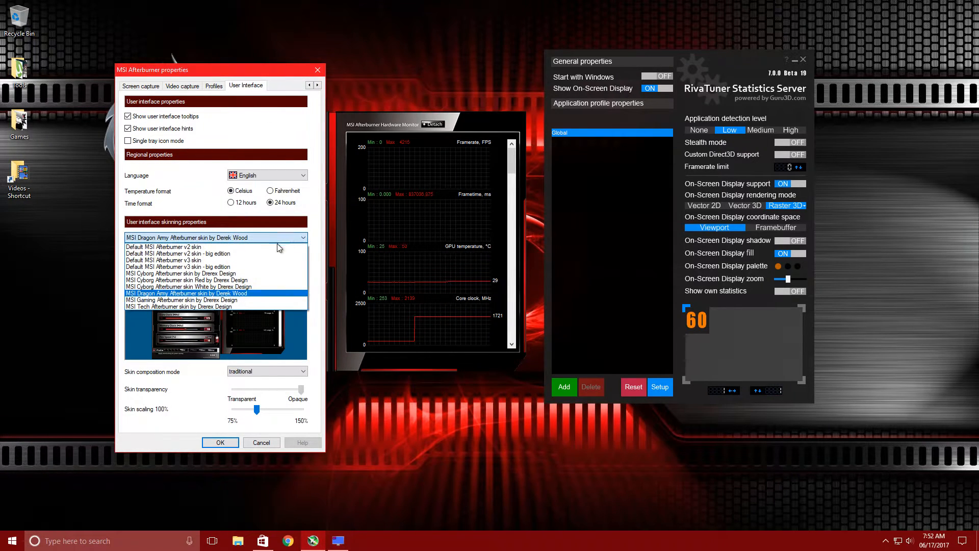
left_click(228, 248)
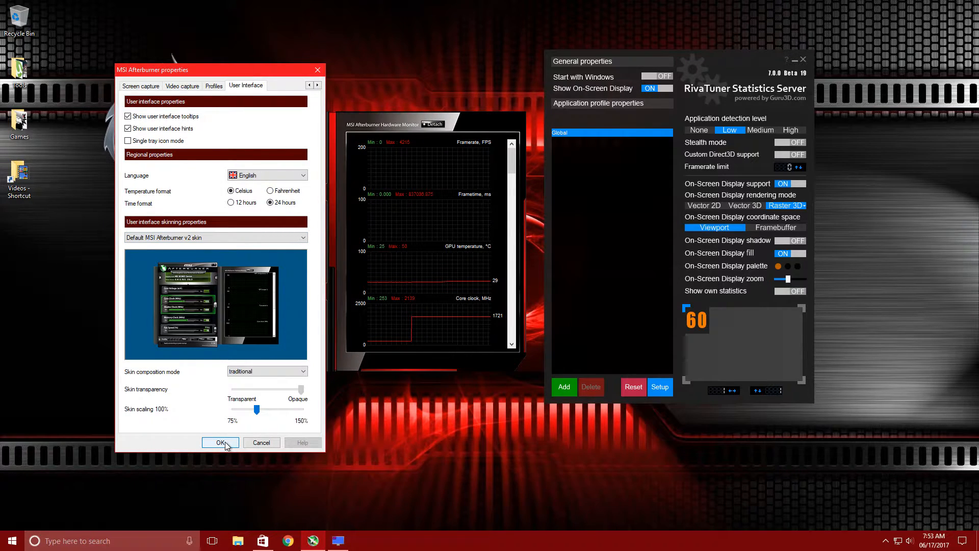
left_click(240, 237)
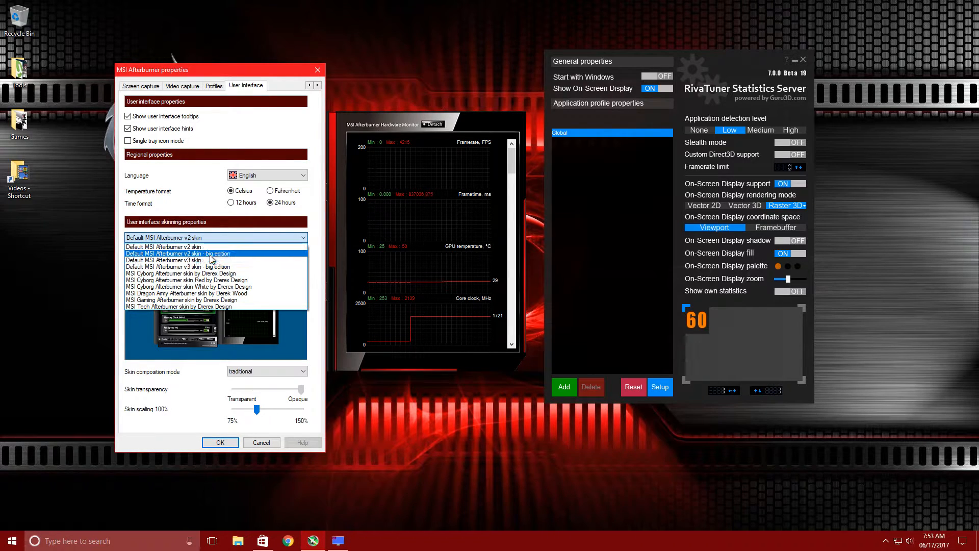
left_click(211, 253)
left_click(214, 238)
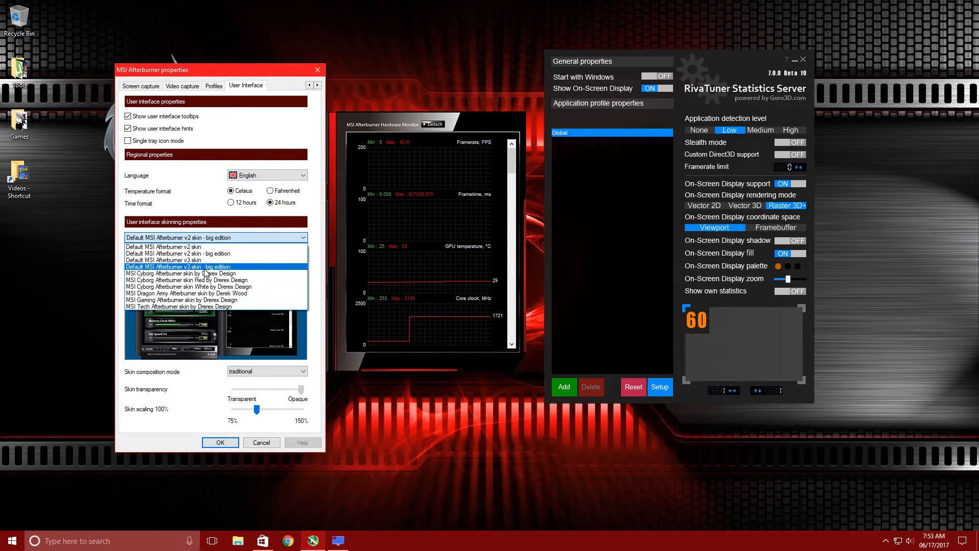
left_click(204, 268)
left_click(212, 237)
left_click(206, 260)
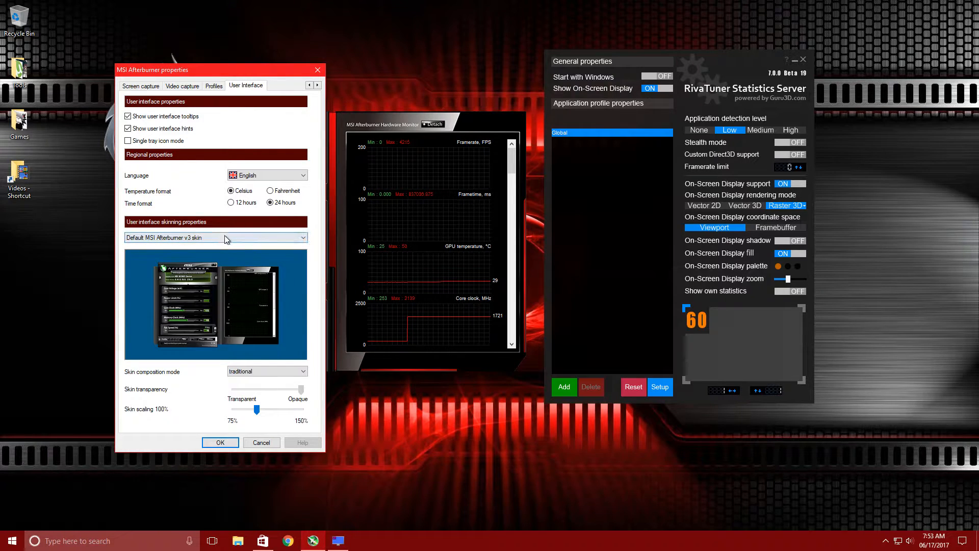
Choose the MSI Cyborg Afterburner skin by Drerex Design and apply the properties
left_click(224, 238)
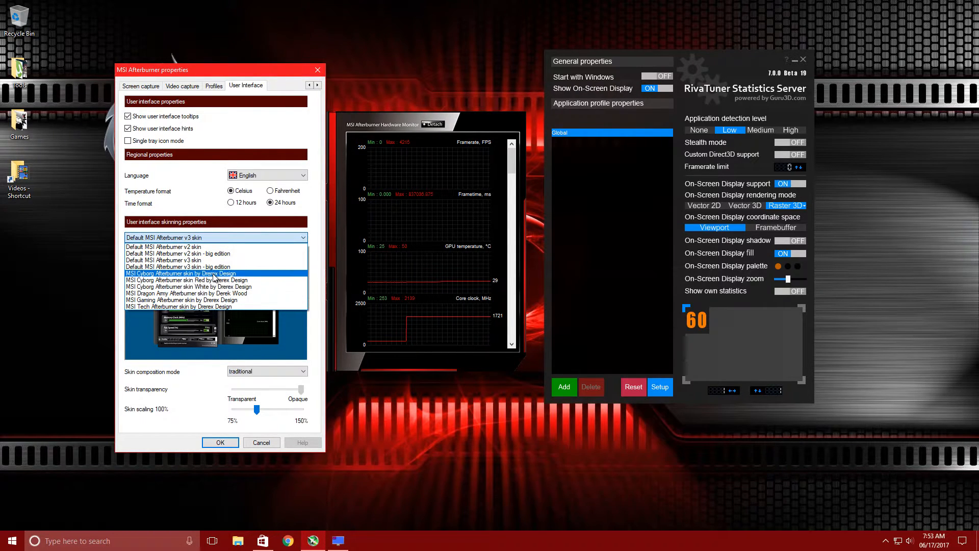
left_click(213, 274)
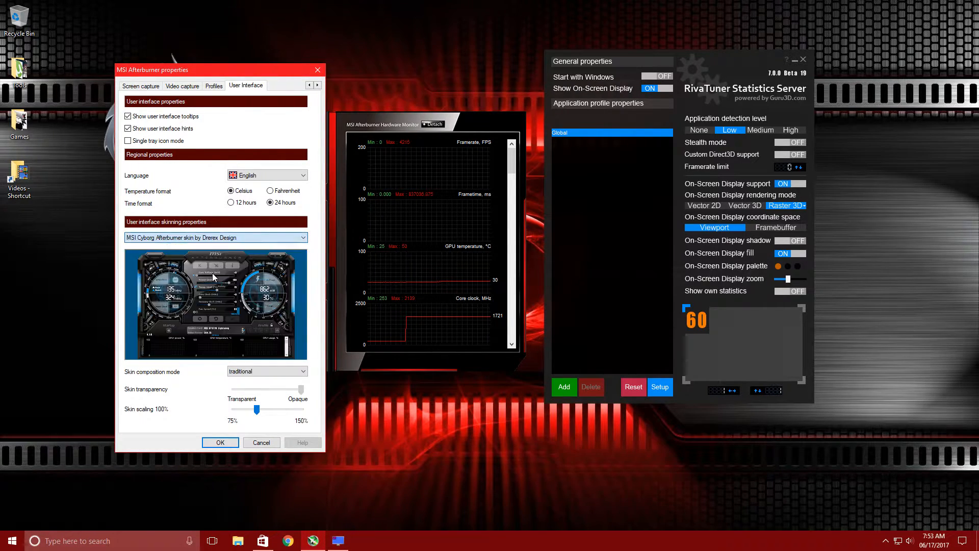
left_click(220, 442)
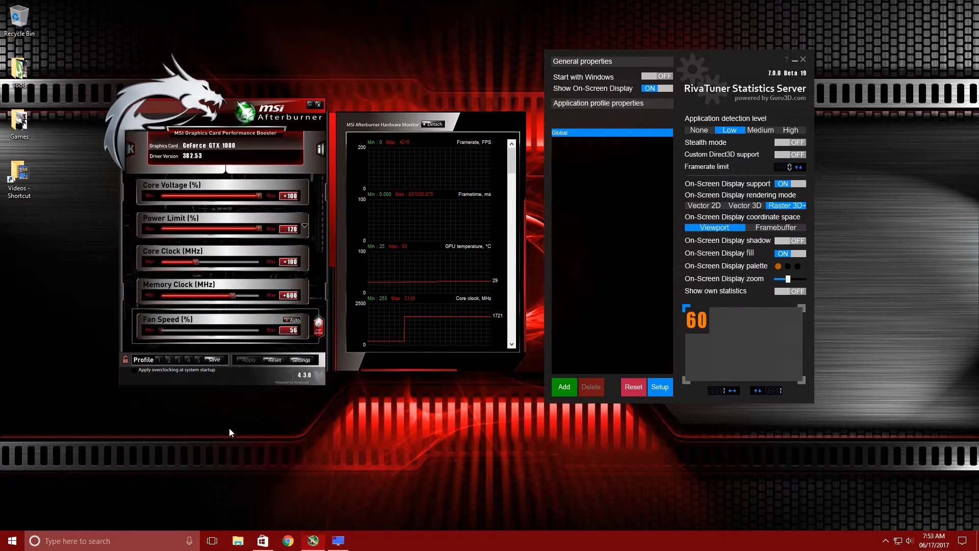
Open the Monitoring properties and scroll through the list of active hardware monitoring graphs
left_click_drag(274, 59, 282, 106)
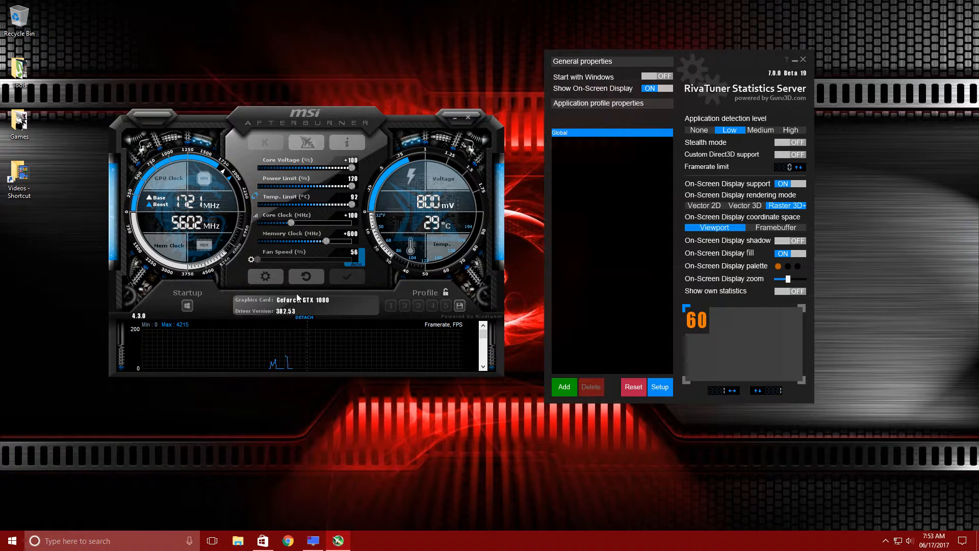
left_click(266, 277)
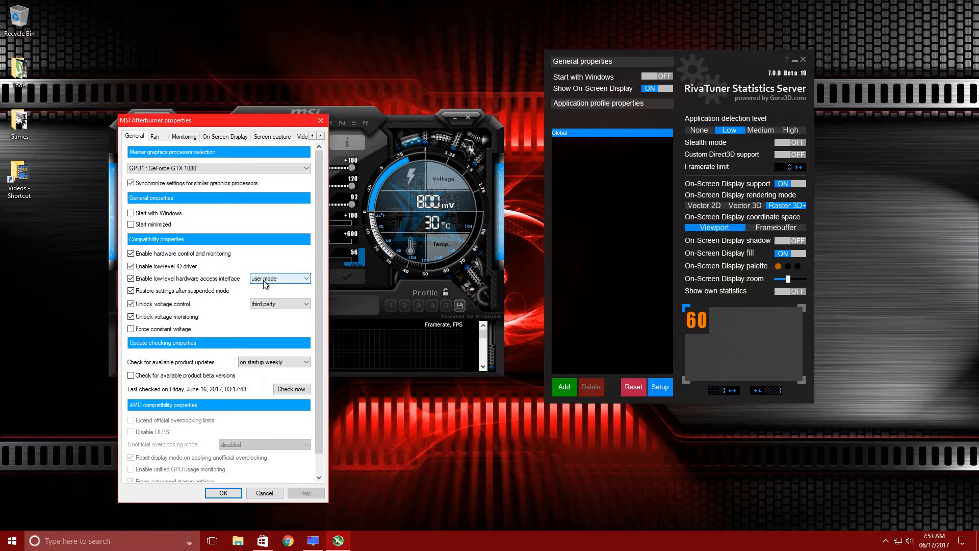
left_click(188, 138)
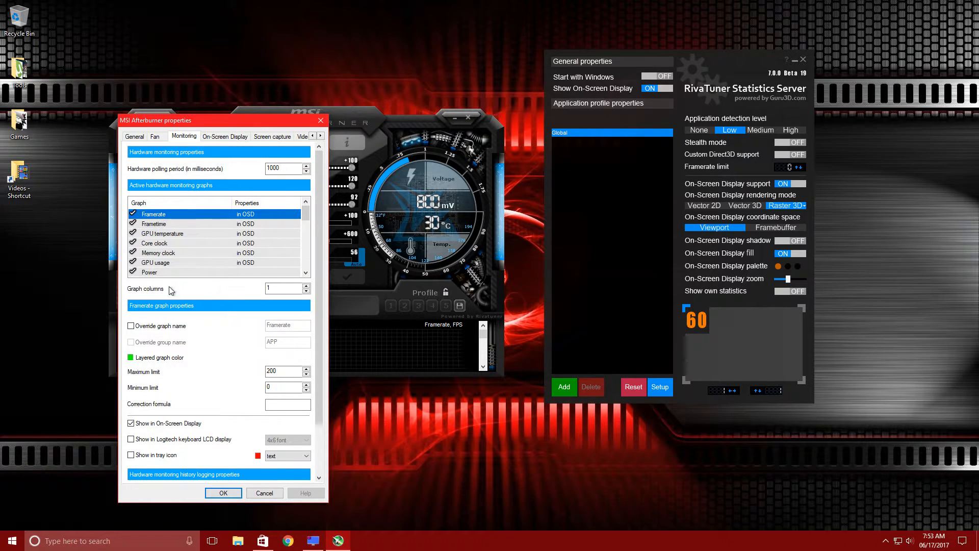
mouse_move(308, 211)
left_mouse_down()
mouse_move(304, 269)
mouse_move(307, 209)
left_mouse_up()
left_click(306, 272)
left_click(305, 273)
left_click(306, 273)
left_click(306, 273)
left_click(306, 273)
left_click(306, 273)
left_click(306, 272)
left_click(306, 272)
left_click(306, 273)
left_click(306, 273)
left_click(306, 274)
left_click(306, 273)
left_click(306, 273)
left_click(306, 273)
left_click(306, 273)
left_click(306, 273)
left_click(306, 273)
left_click(306, 273)
left_click(305, 273)
left_click(306, 273)
left_click(306, 274)
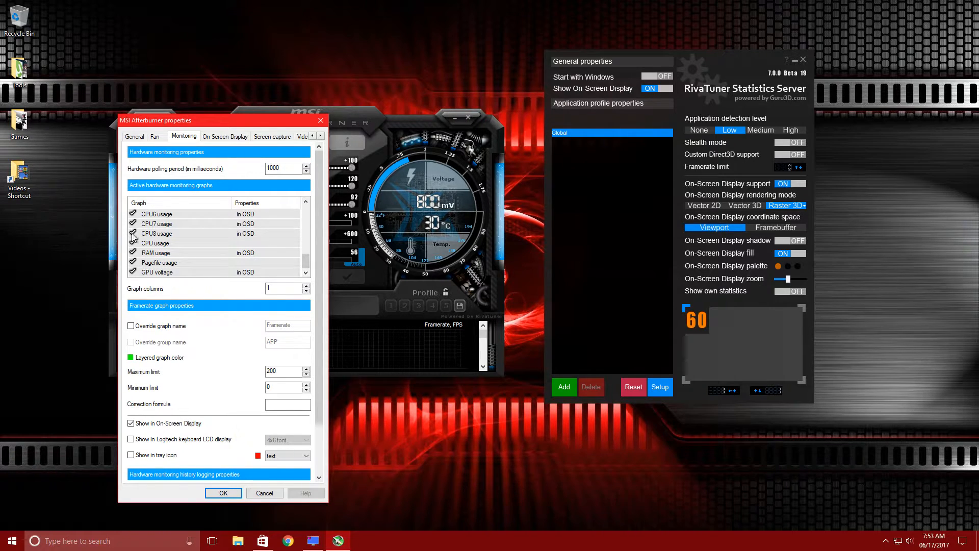
Inspect the graph properties of GPU temperature, Core clock, Memory clock and GPU usage, including their group names
left_click_drag(216, 122, 535, 104)
left_click_drag(537, 105, 395, 57)
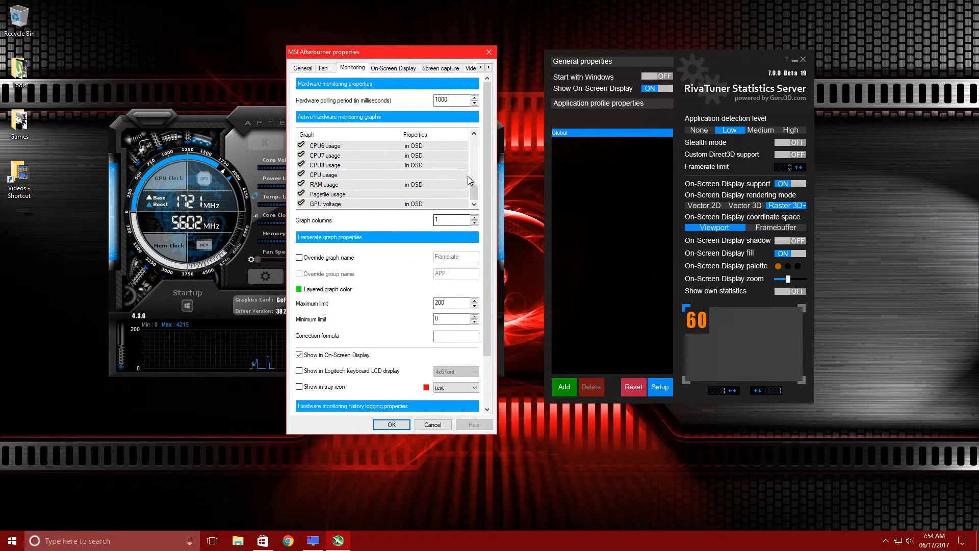
left_click_drag(473, 194, 475, 131)
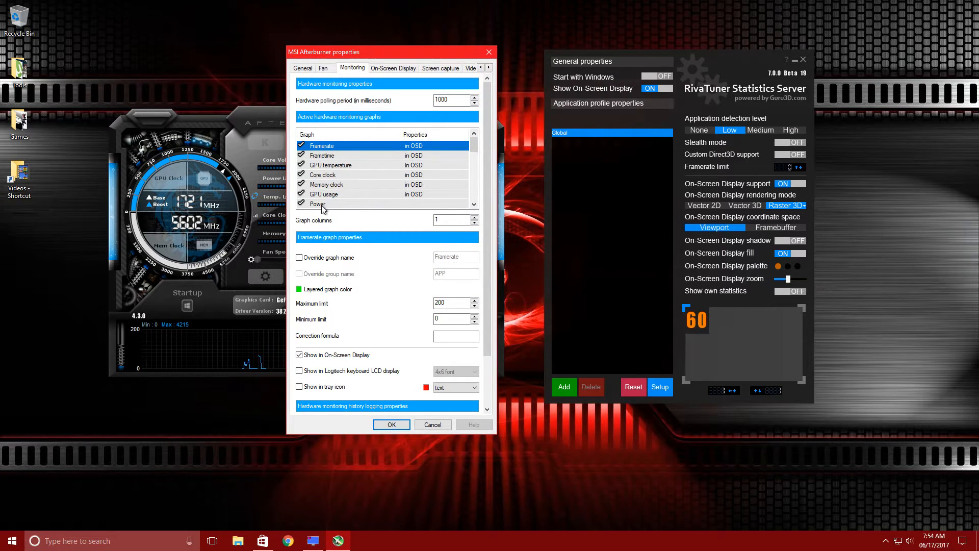
left_click_drag(323, 158, 322, 149)
left_click_drag(327, 158, 325, 146)
left_click(324, 166)
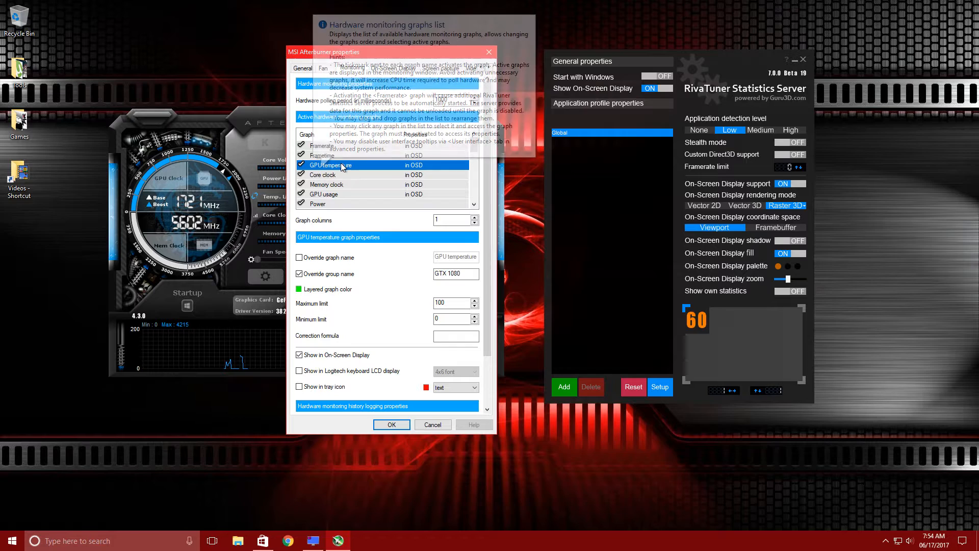
left_click(333, 175)
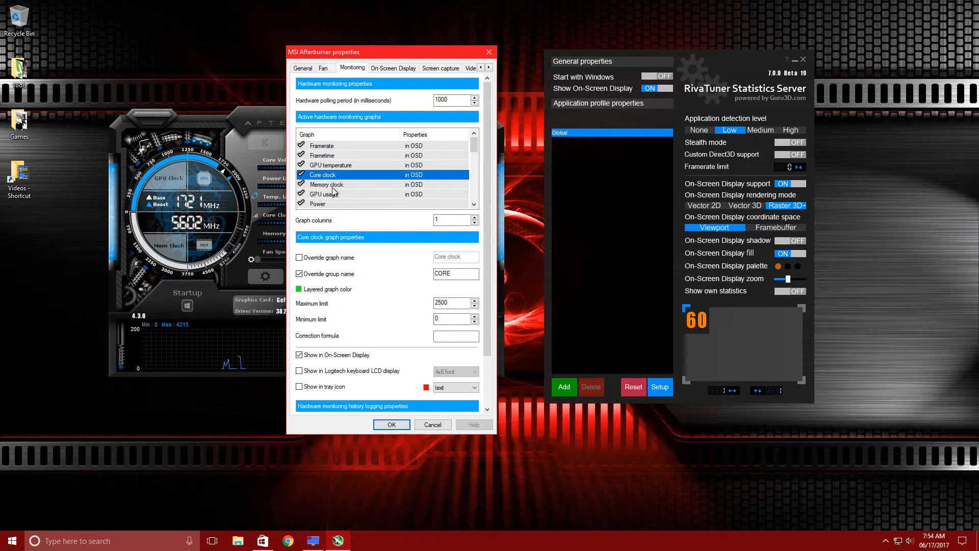
left_click(333, 186)
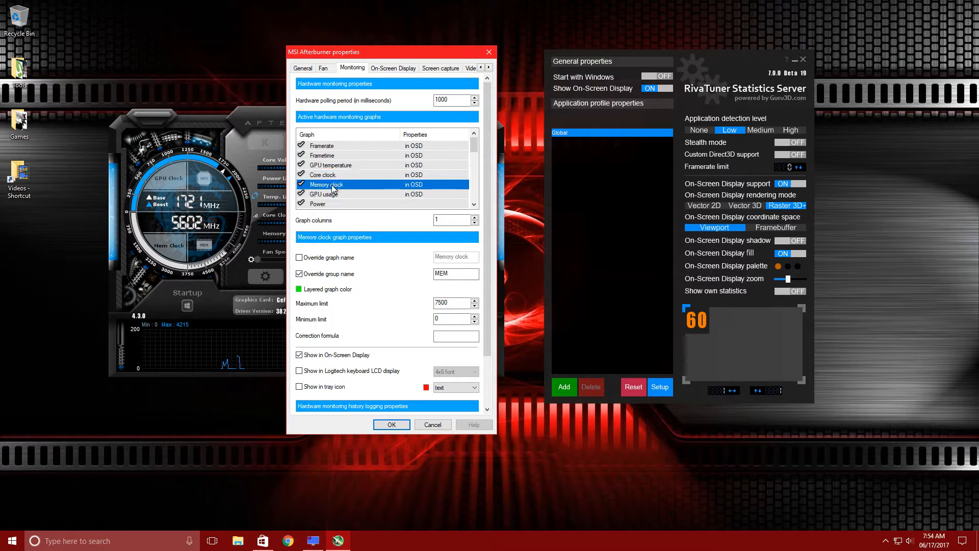
left_click(331, 194)
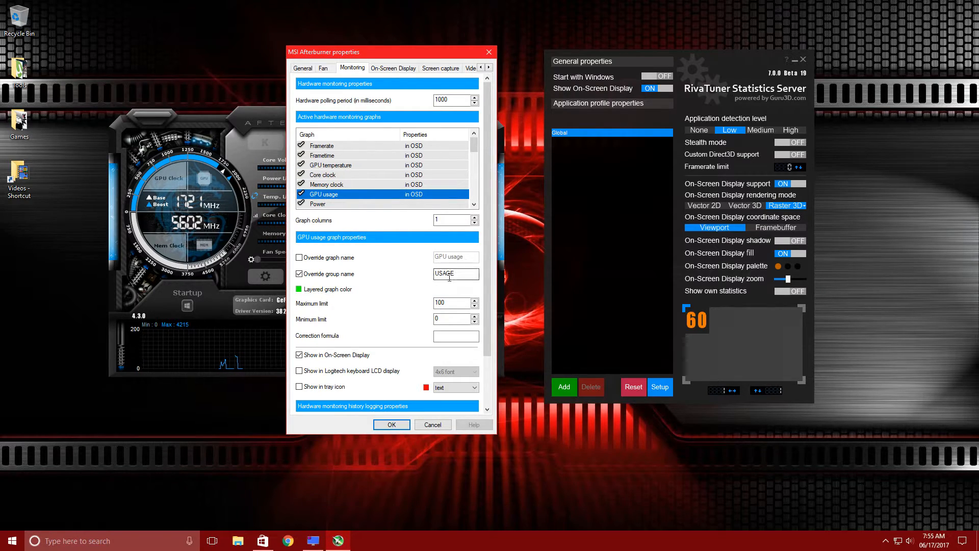
Review the graph properties of Memory clock, Core clock, Power and GPU voltage, scrolling through the active graph list
left_click(299, 355)
left_click(326, 184)
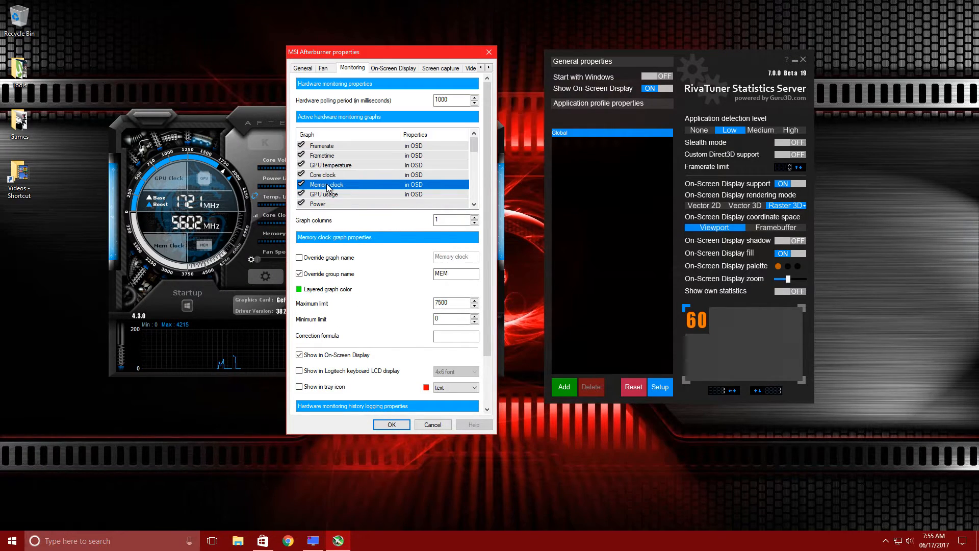
left_click(326, 175)
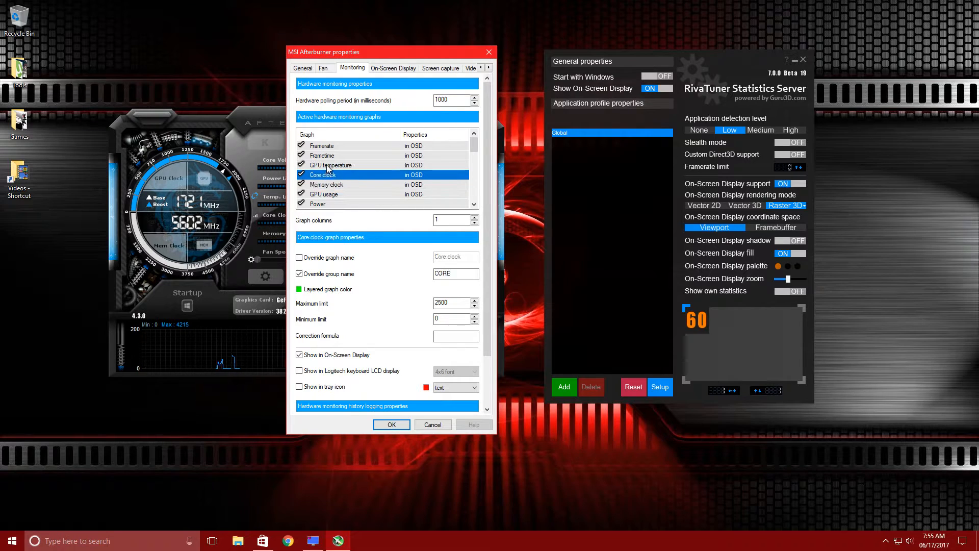
left_click(327, 165)
left_click(474, 204)
left_click(474, 204)
left_click(474, 204)
left_click(474, 203)
left_click(327, 166)
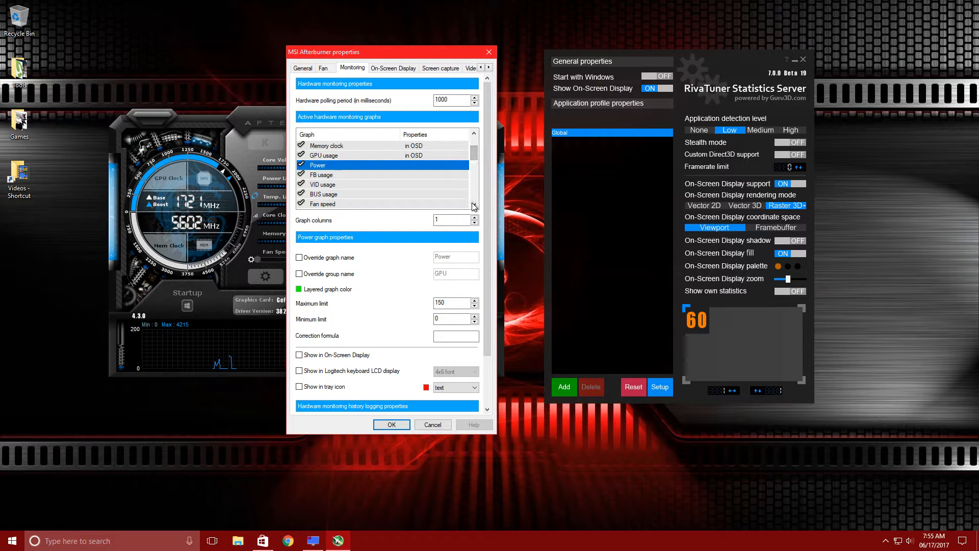
left_click_drag(473, 161, 477, 200)
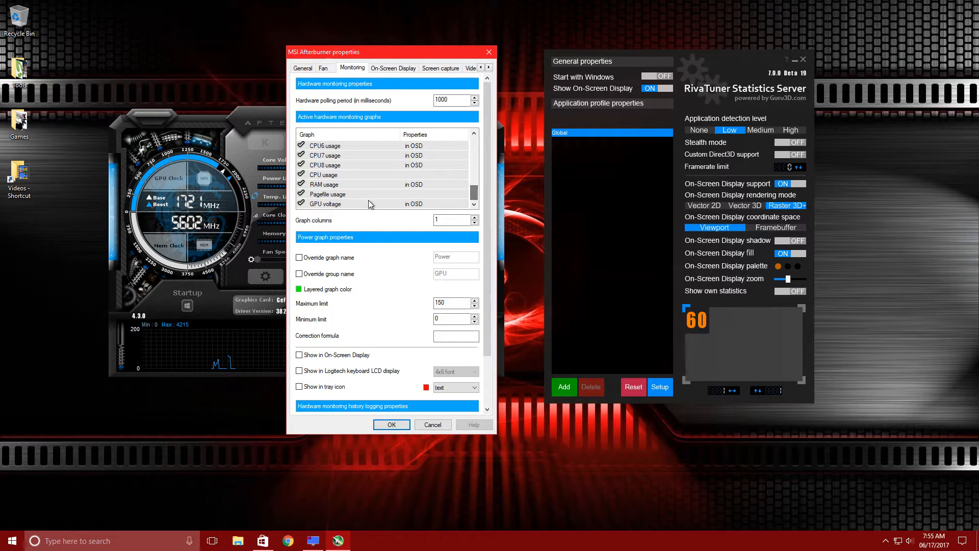
left_click(330, 204)
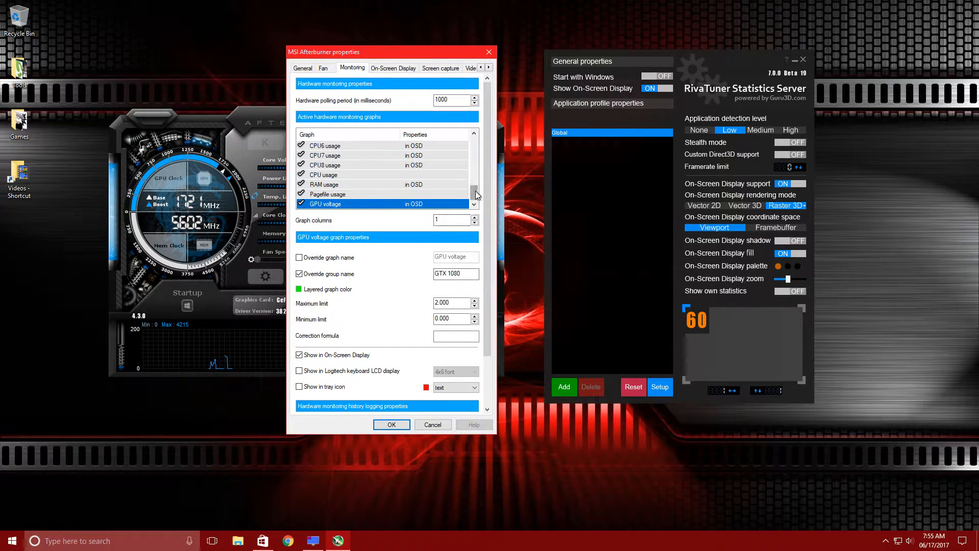
left_click_drag(476, 190, 475, 141)
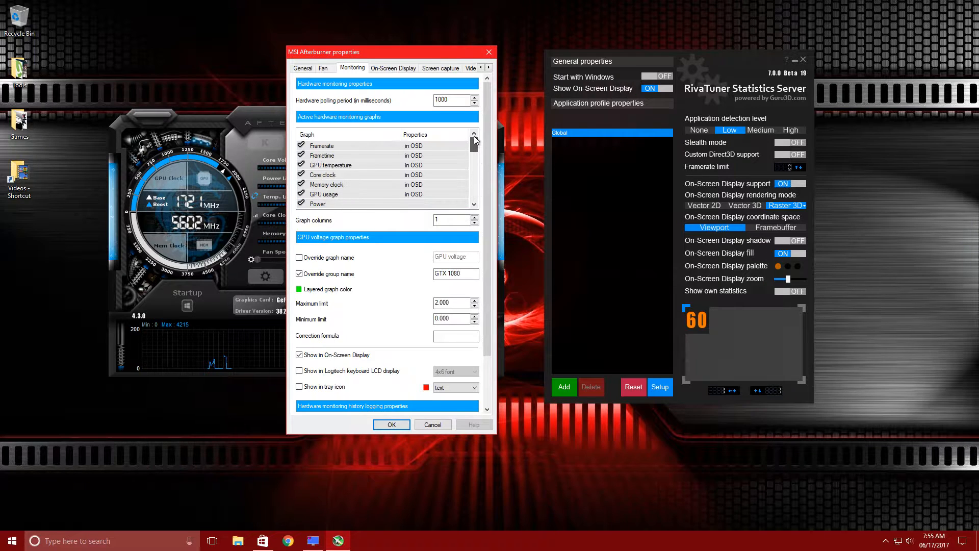
left_click(334, 167)
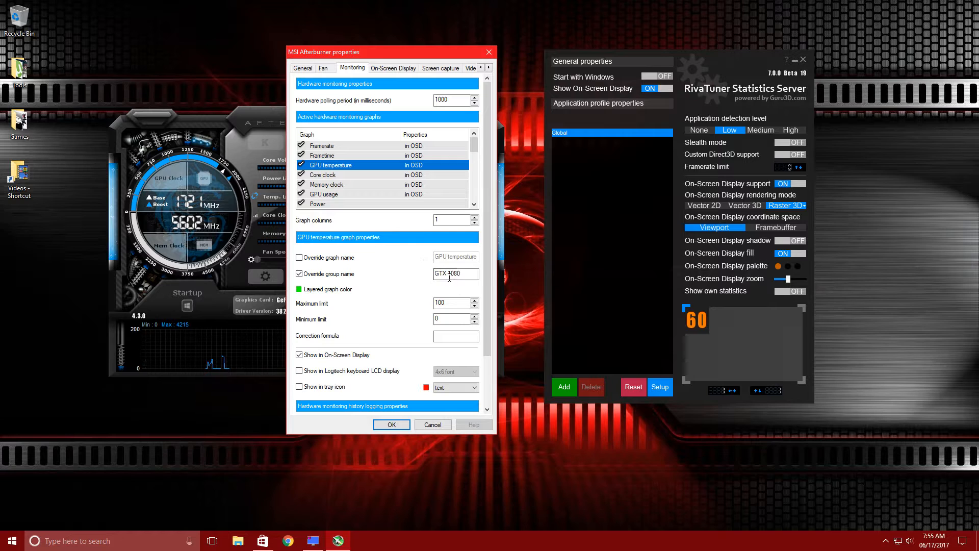
Open the Tools folder, launch Valley Benchmark 1.0 and close the folder window
double_click(19, 76)
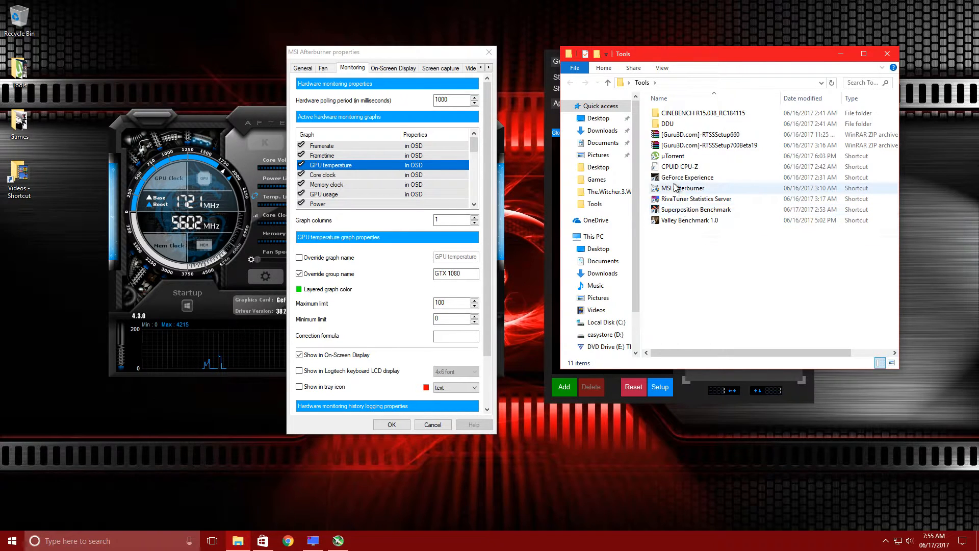
double_click(679, 221)
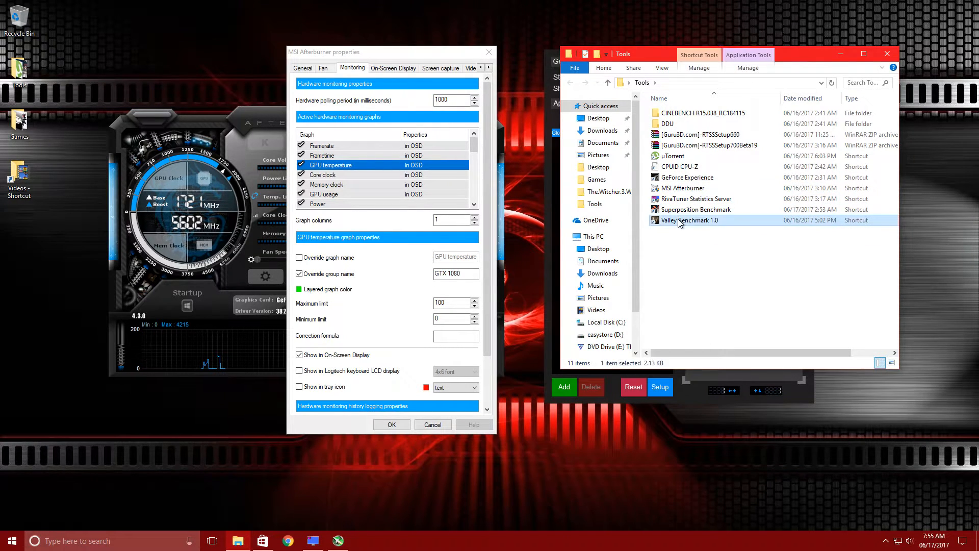
left_click(887, 55)
Set Valley Benchmark to windowed mode at 640x360 resolution and run the benchmark
left_click_drag(473, 125, 543, 126)
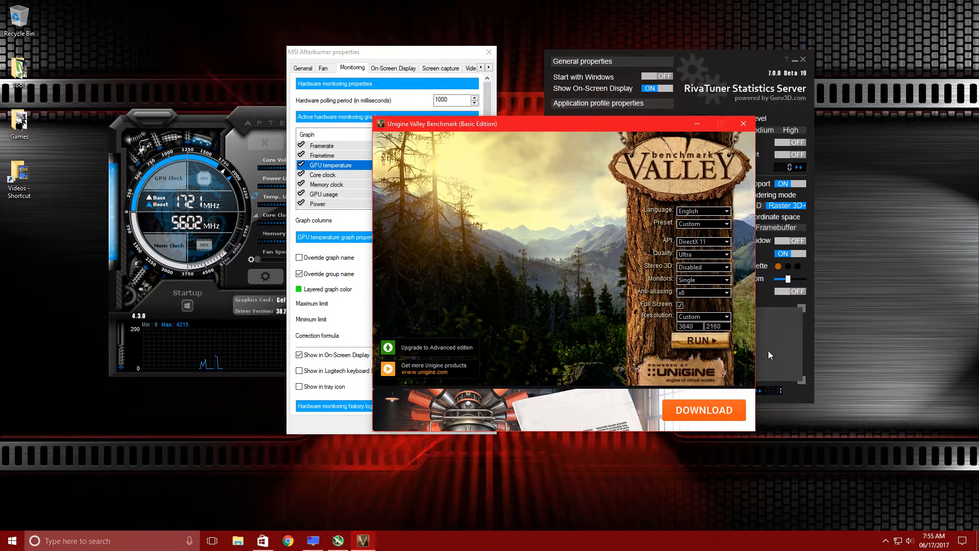
left_click(706, 319)
left_click(694, 358)
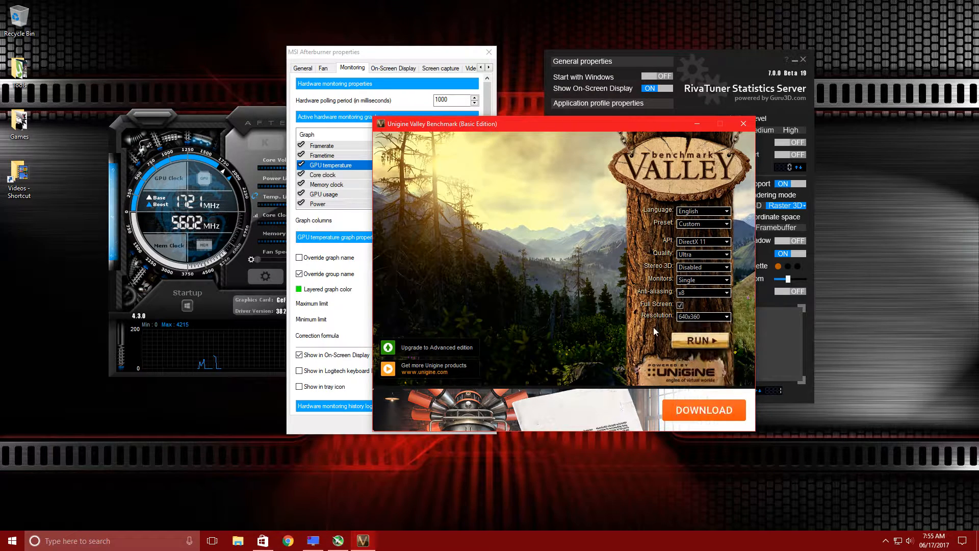
left_click(679, 305)
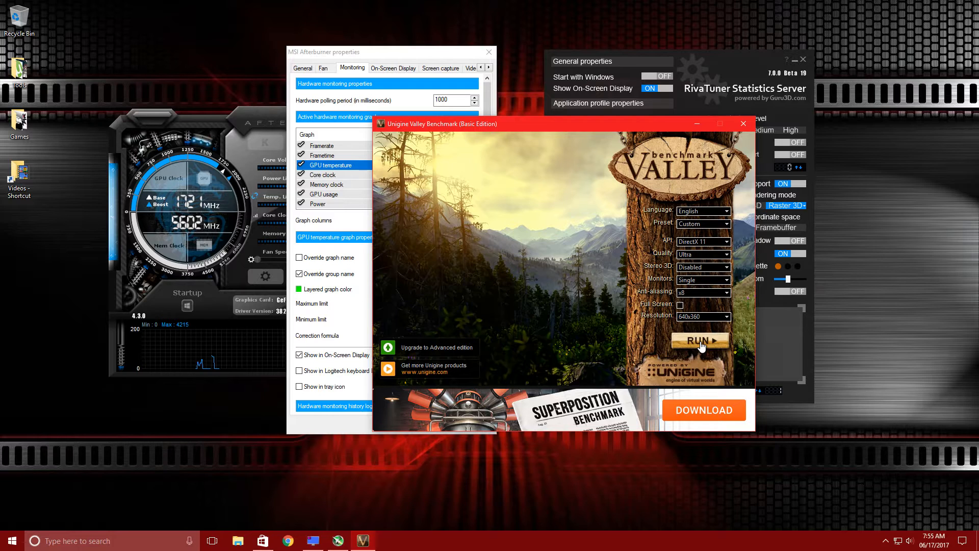
left_click(700, 343)
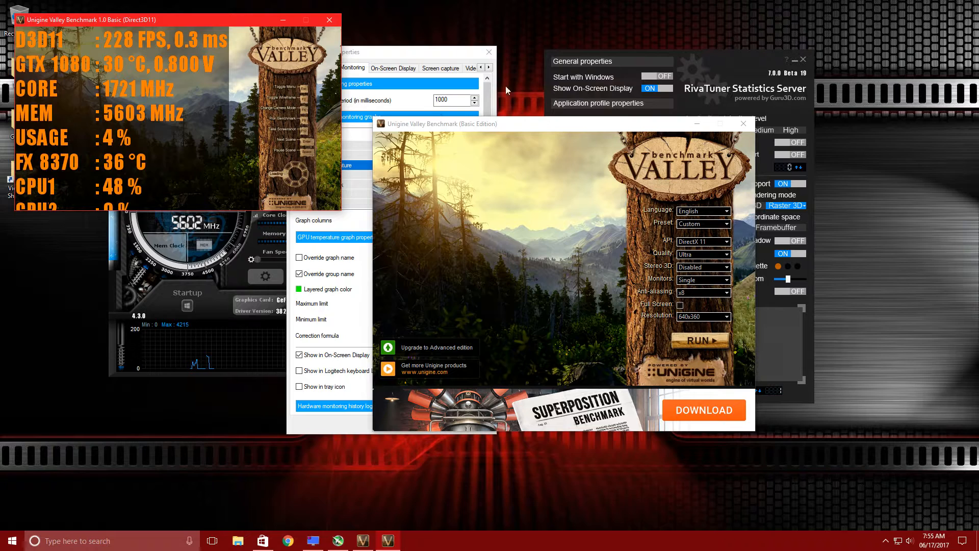
Reduce the On-Screen Display zoom in RivaTuner Statistics Server and move its window
left_click(724, 54)
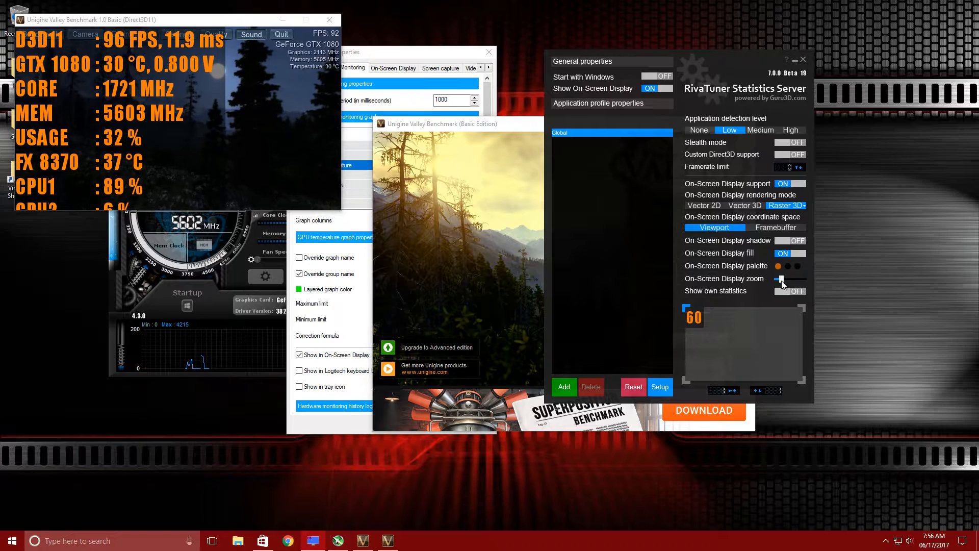
mouse_move(788, 282)
left_mouse_down()
mouse_move(770, 284)
mouse_move(779, 284)
left_mouse_up()
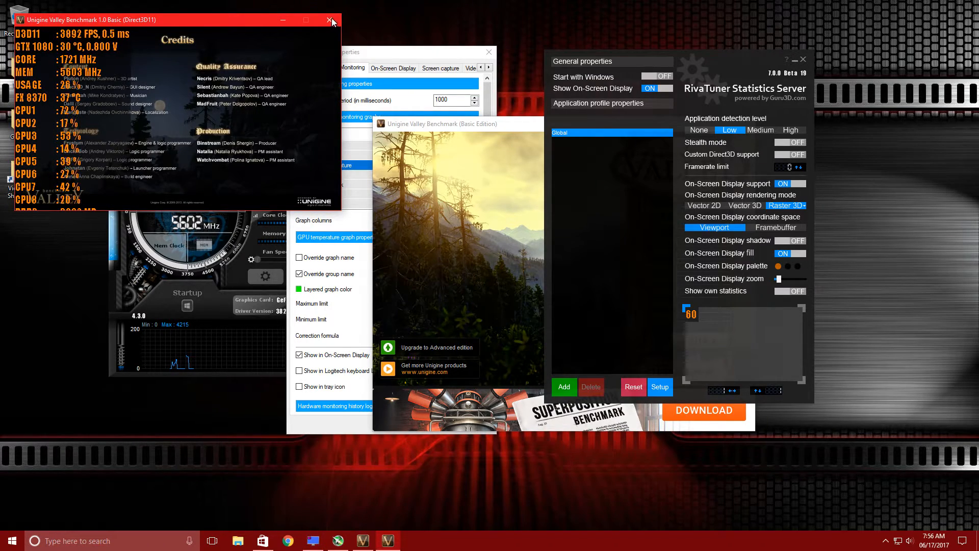
left_click_drag(751, 57, 817, 45)
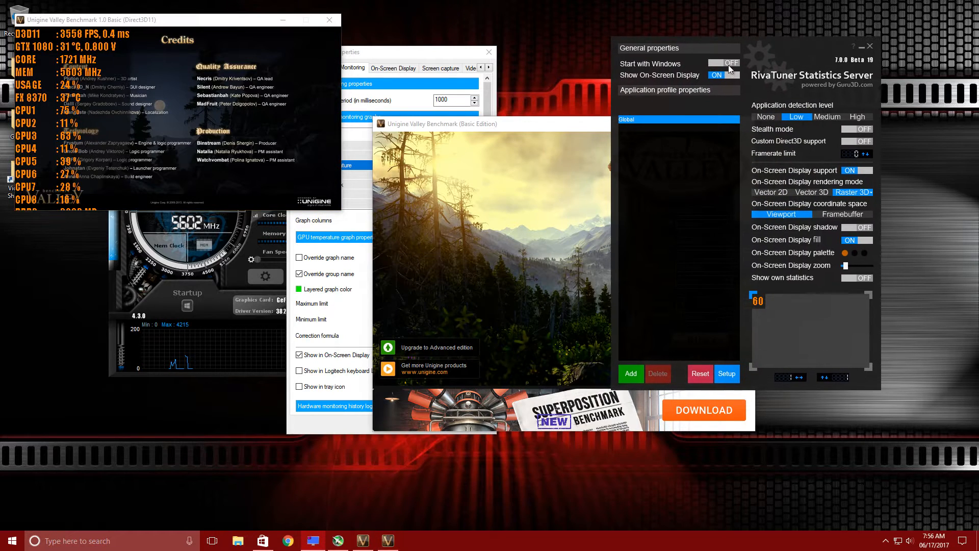
Close the running Valley benchmark and its launcher window
left_click(578, 121)
left_click(744, 124)
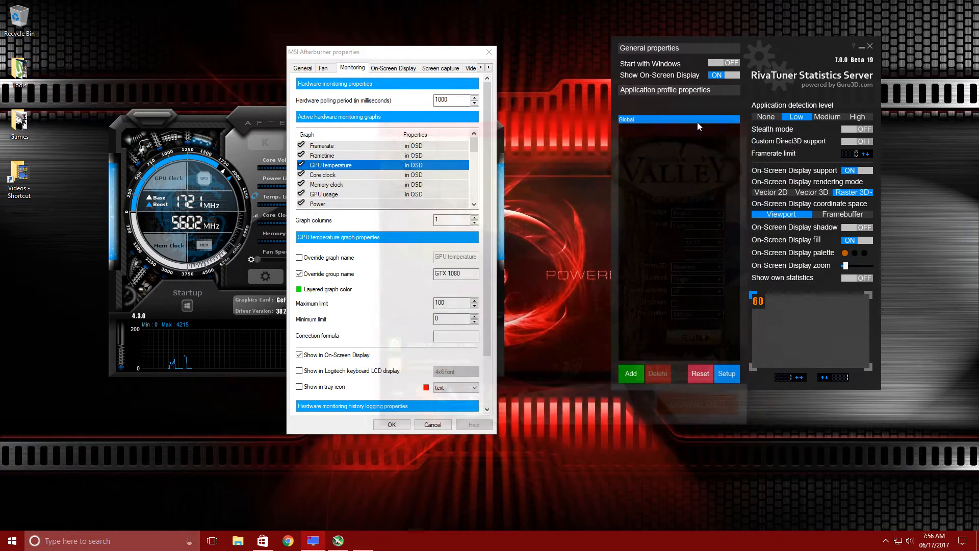
Review the On-Screen Display hotkey settings, return to Monitoring and close the Afterburner properties with OK
left_click(388, 69)
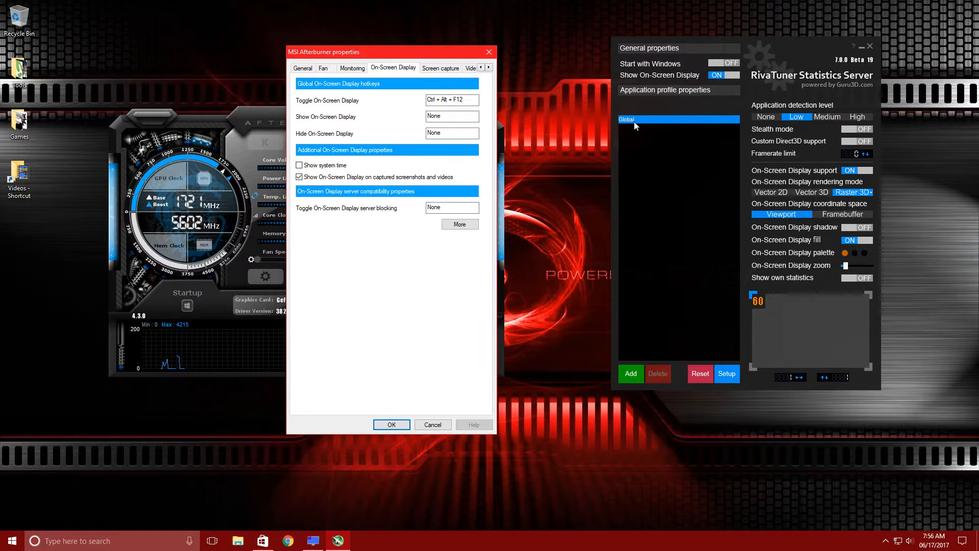
left_click(726, 78)
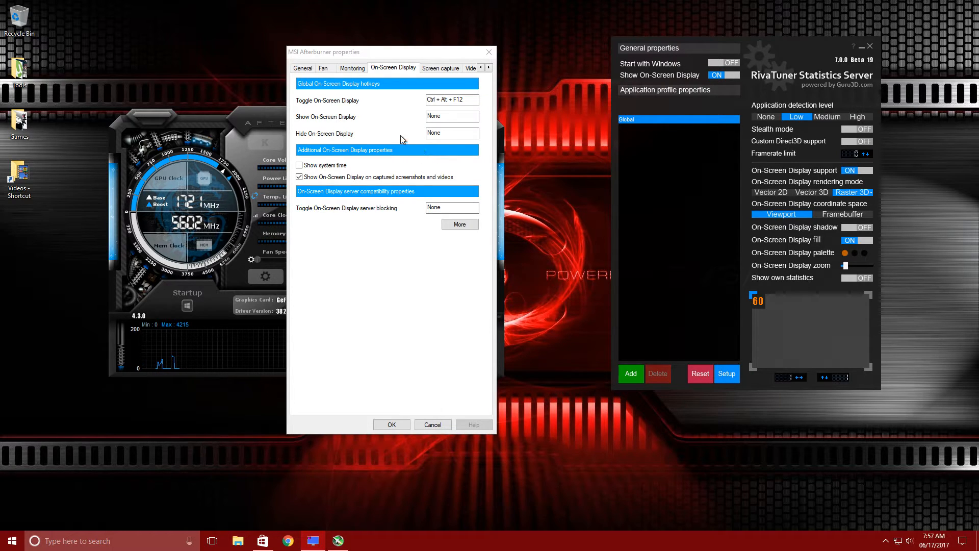
left_click(253, 110)
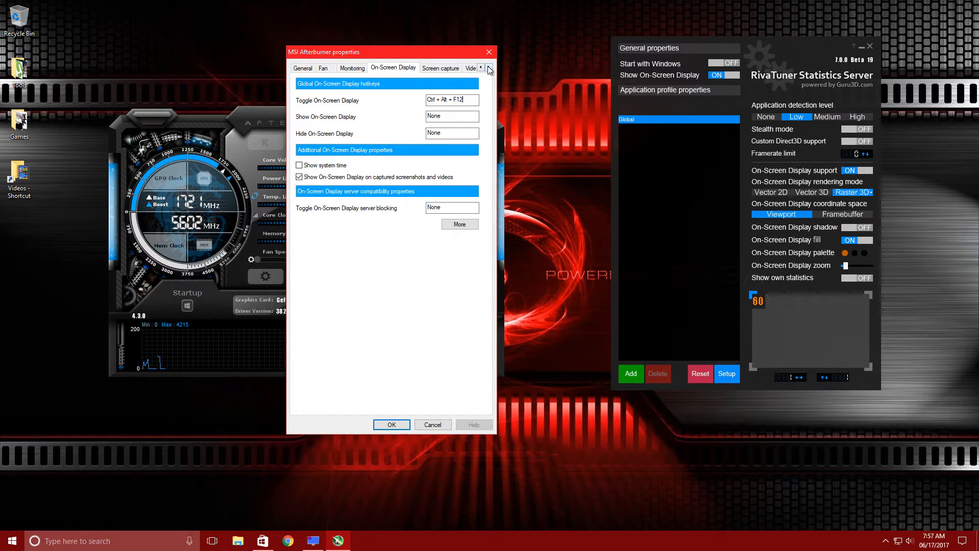
left_click_drag(393, 55, 471, 50)
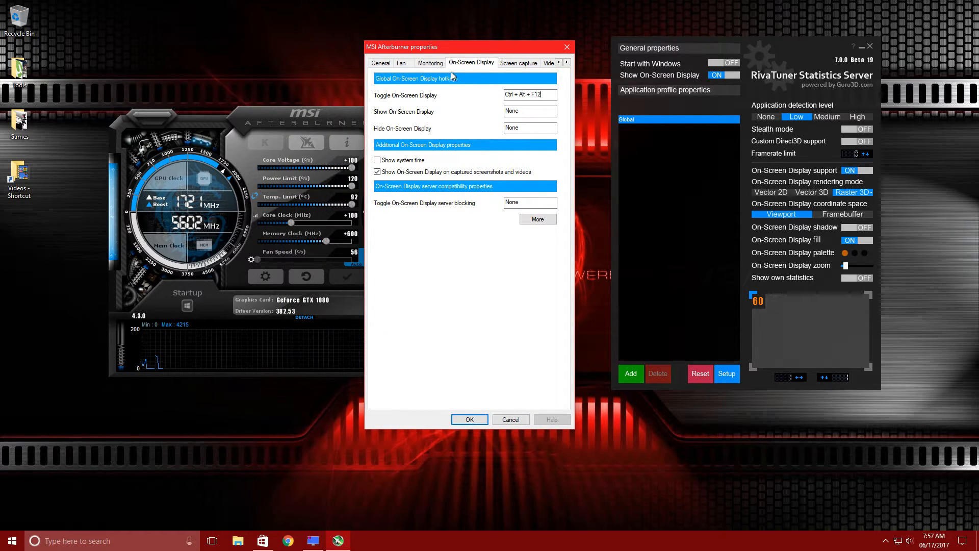
left_click(430, 63)
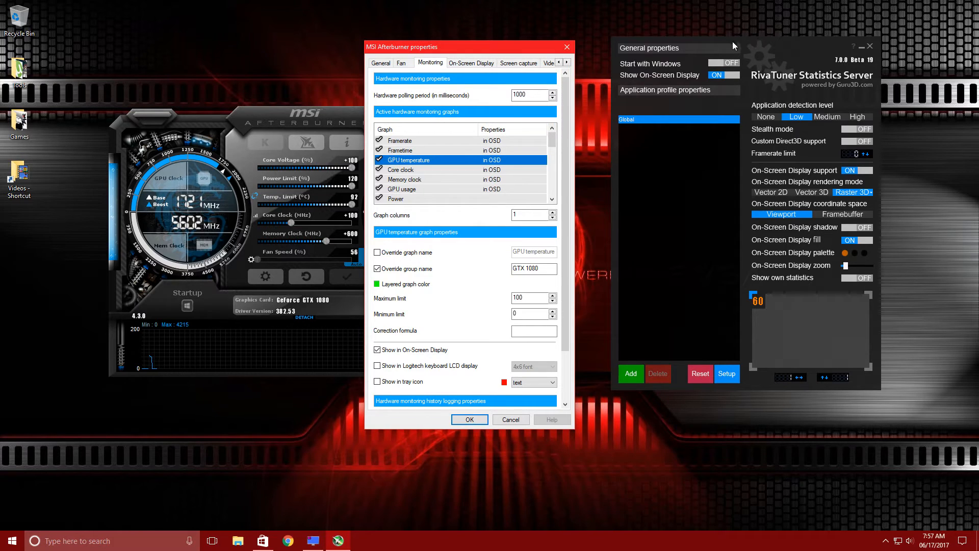
left_click(470, 419)
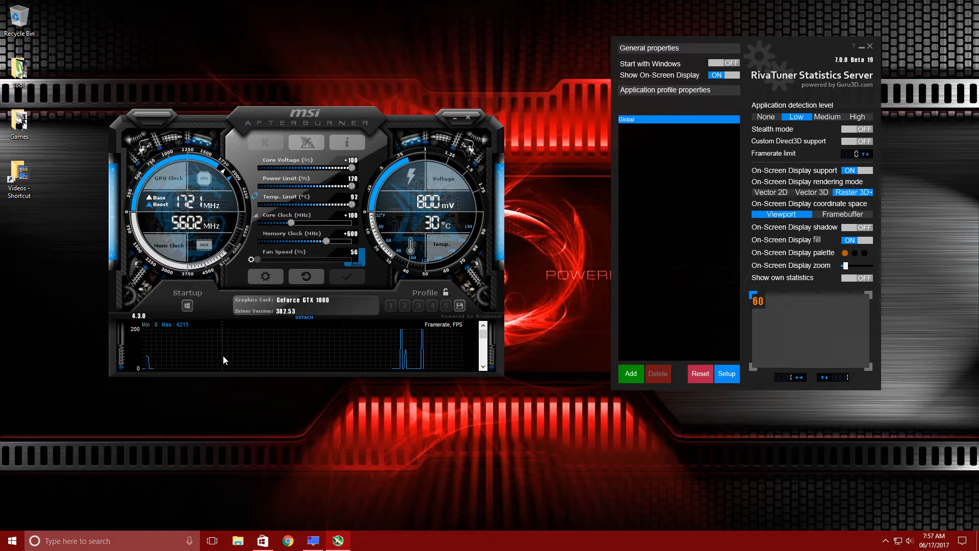
Switch Afterburner's skin to MSI Dragon Army Afterburner skin by Derek Wood and apply the properties
scroll(486, 339, "down", 1)
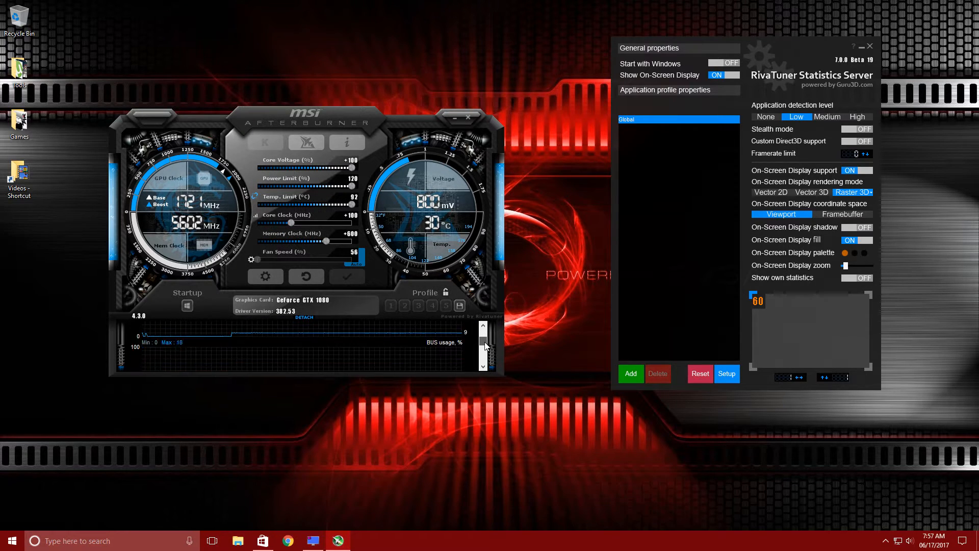
mouse_move(486, 339)
left_mouse_down()
mouse_move(486, 366)
mouse_move(486, 332)
left_mouse_up()
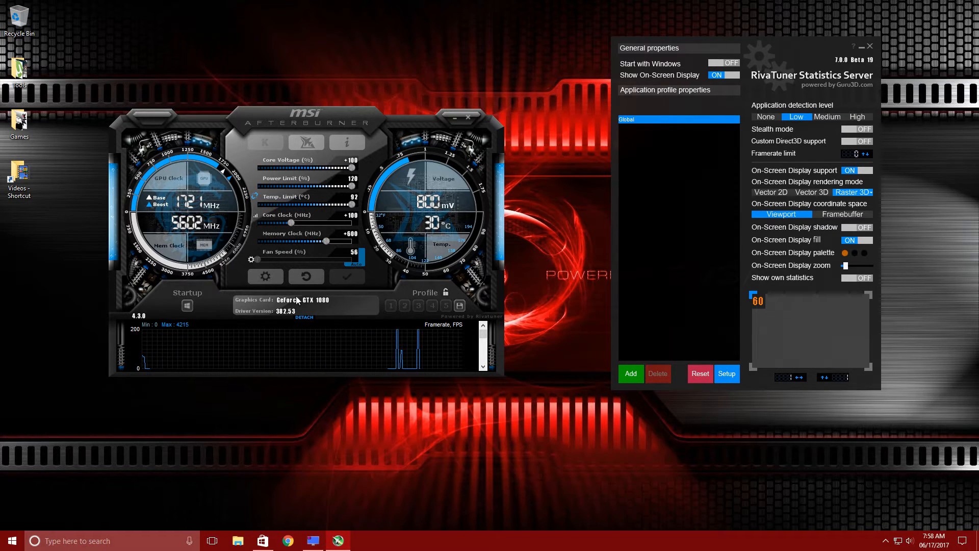
left_click(270, 276)
left_click(321, 136)
left_click(321, 135)
left_click(321, 135)
left_click(320, 135)
left_click(251, 136)
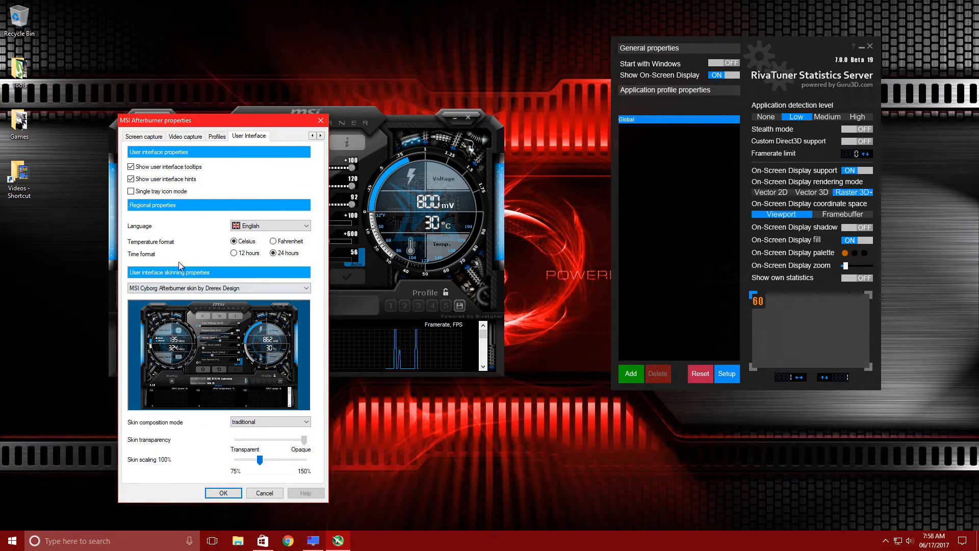
left_click(207, 288)
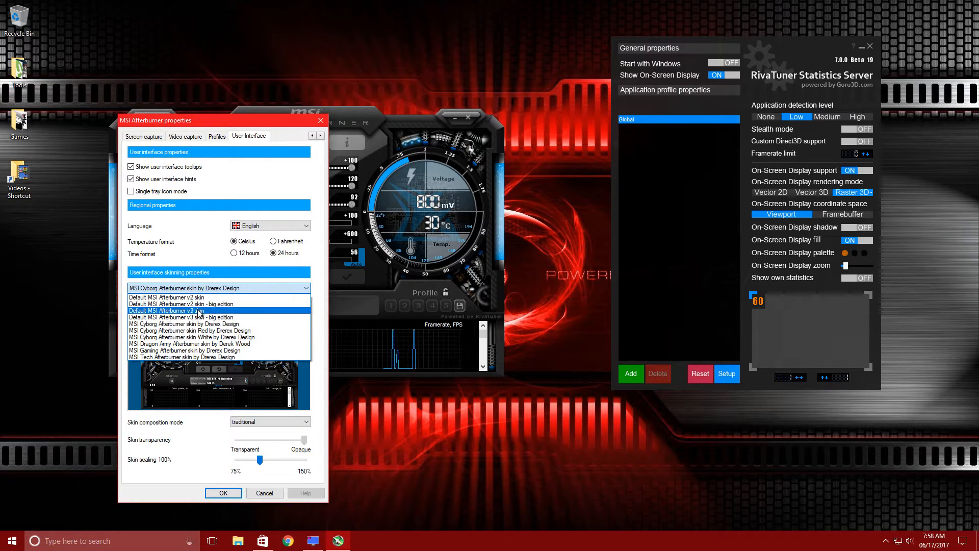
left_click(212, 344)
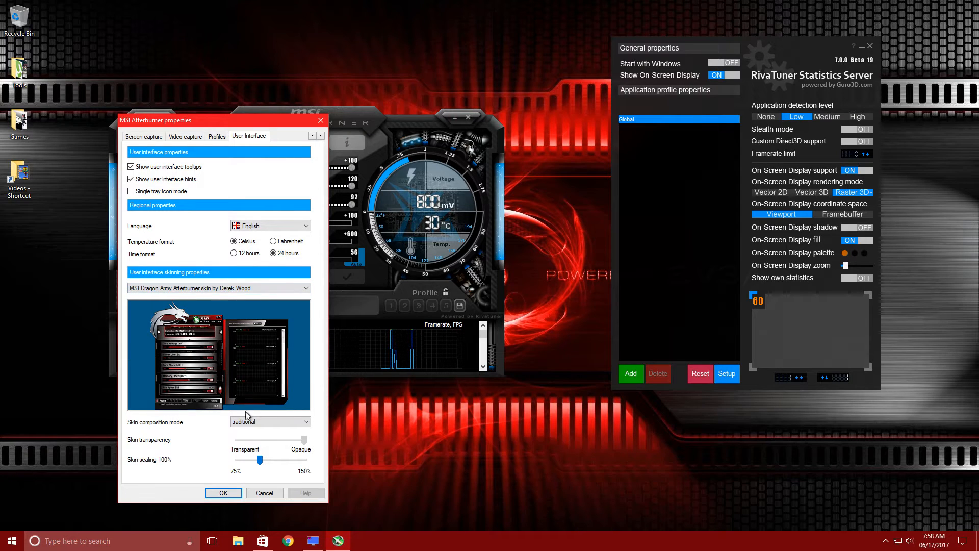
left_click(233, 495)
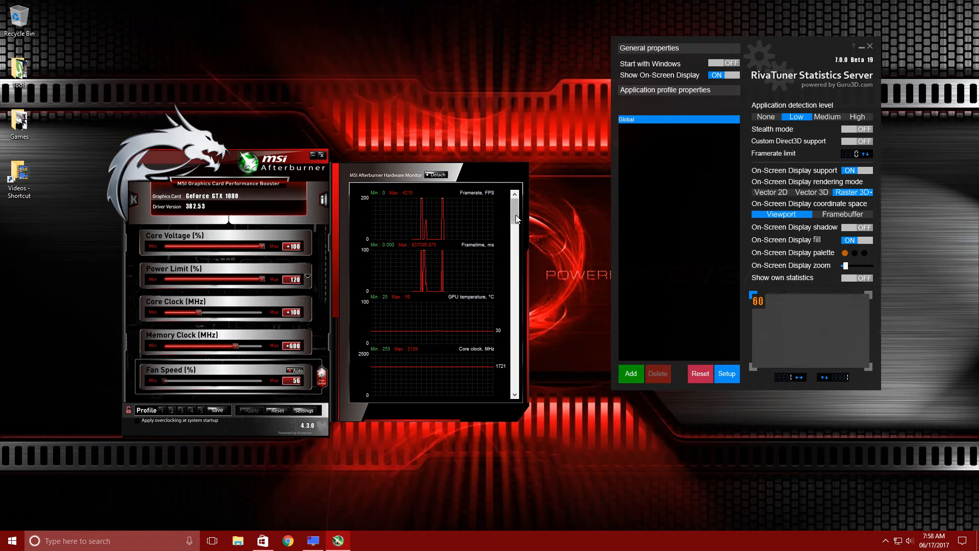
Detach the hardware monitor into its own window, move it, and reattach it
left_click(442, 177)
left_click_drag(451, 190, 404, 167)
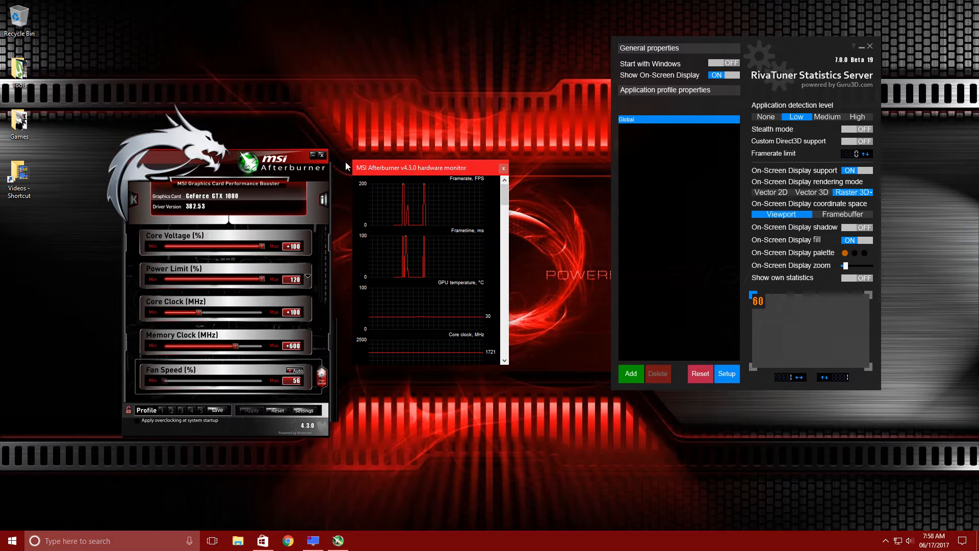
left_click(503, 169)
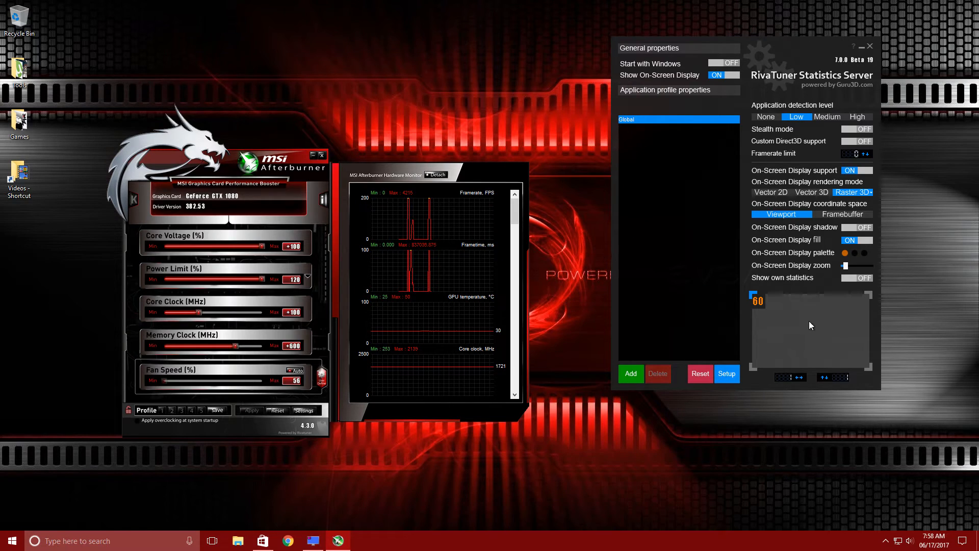
Increase the On-Screen Display zoom and confirm the orange palette colour (255, 128, 0)
left_click_drag(846, 267, 859, 269)
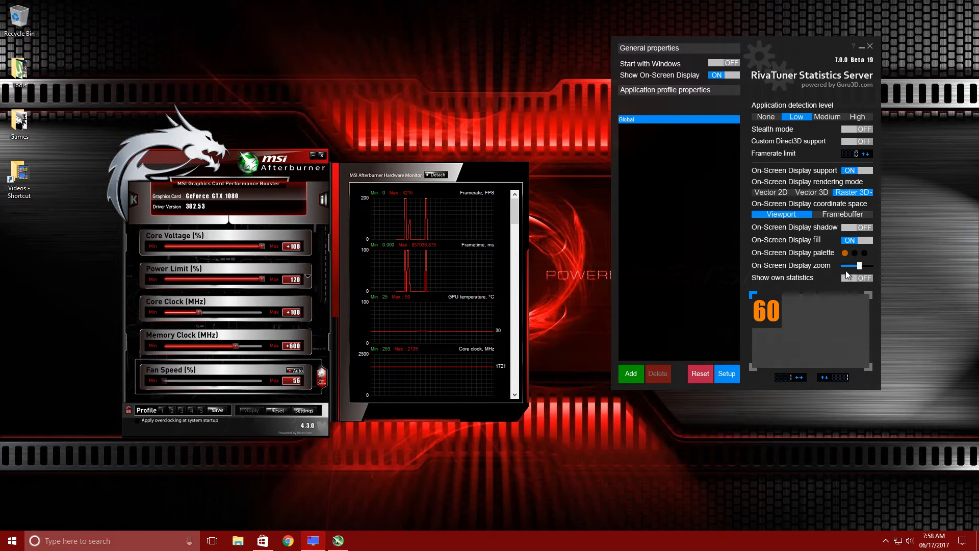
left_click(846, 254)
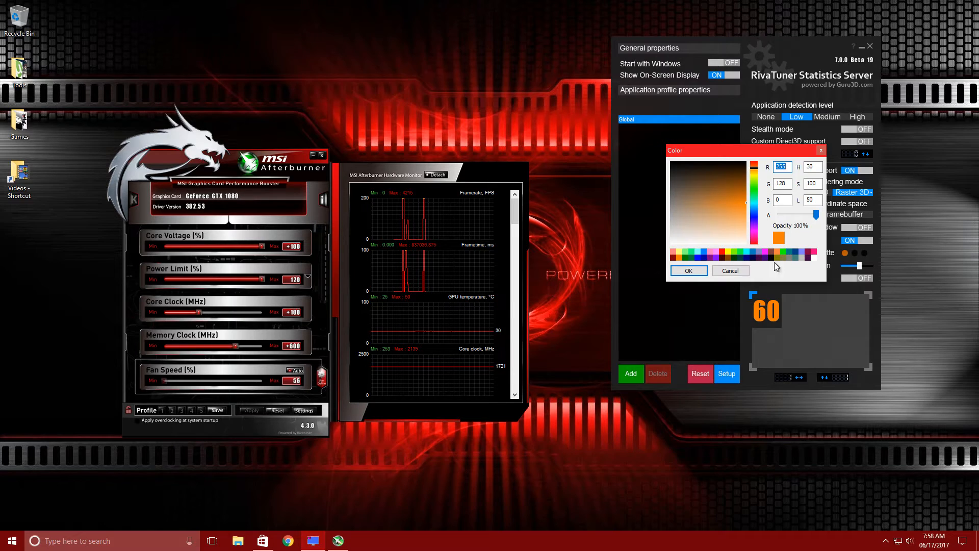
left_click(689, 270)
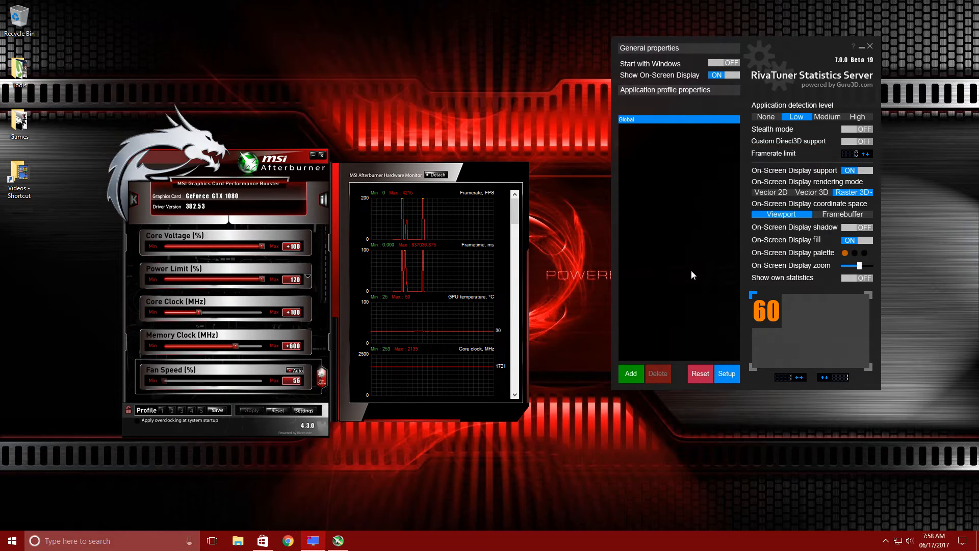
Open the Raster 3D font settings and confirm Impact in Regular style as the On-Screen Display font
left_click(866, 194)
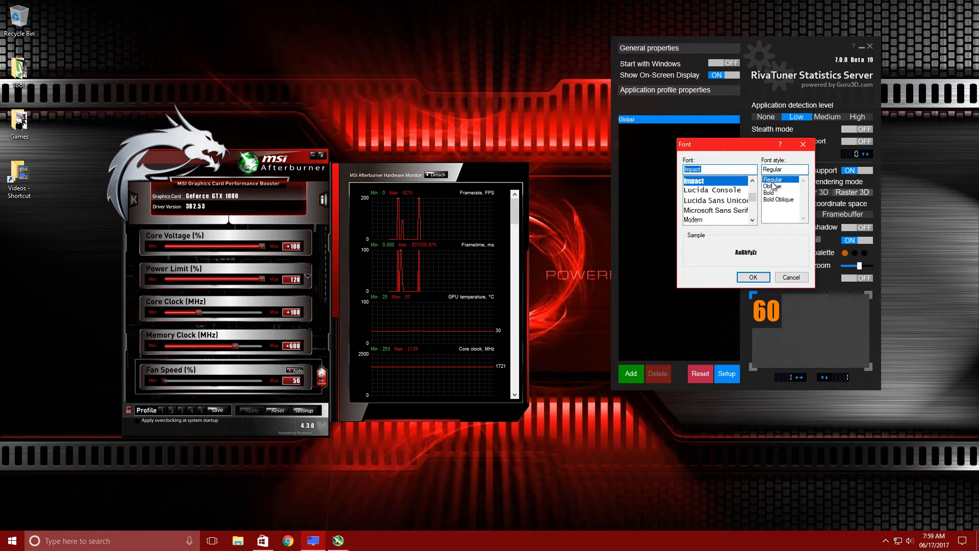
left_click(753, 278)
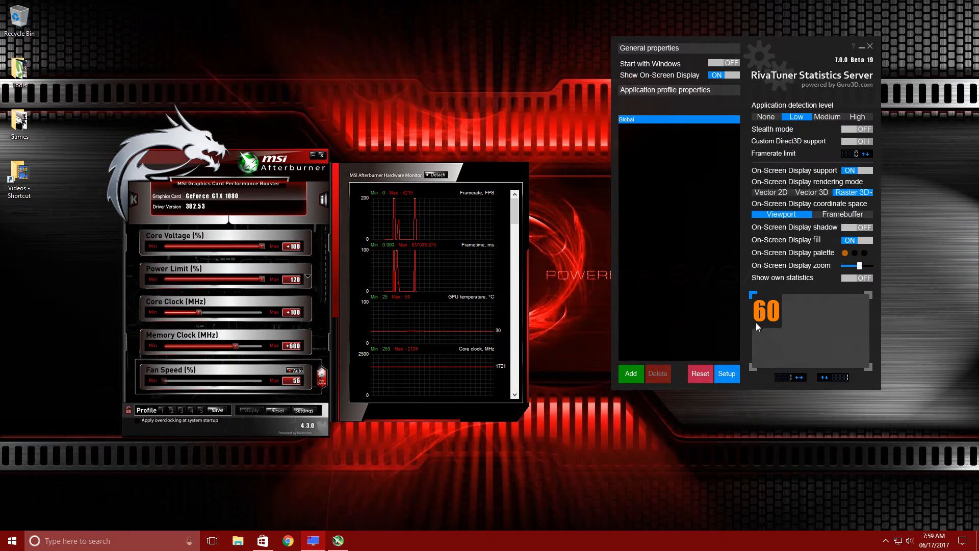
Toggle the On-Screen Display fill off and back on again
left_click(854, 240)
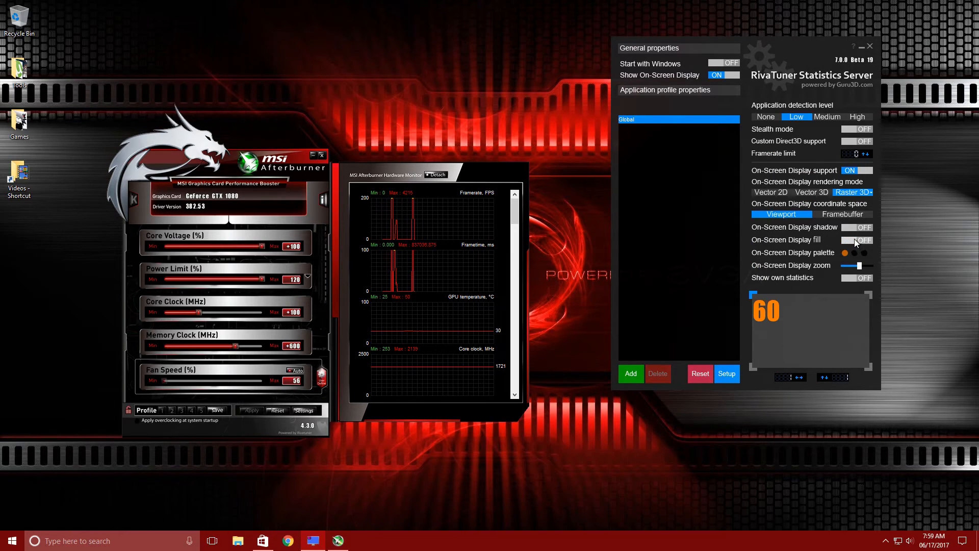
left_click(855, 240)
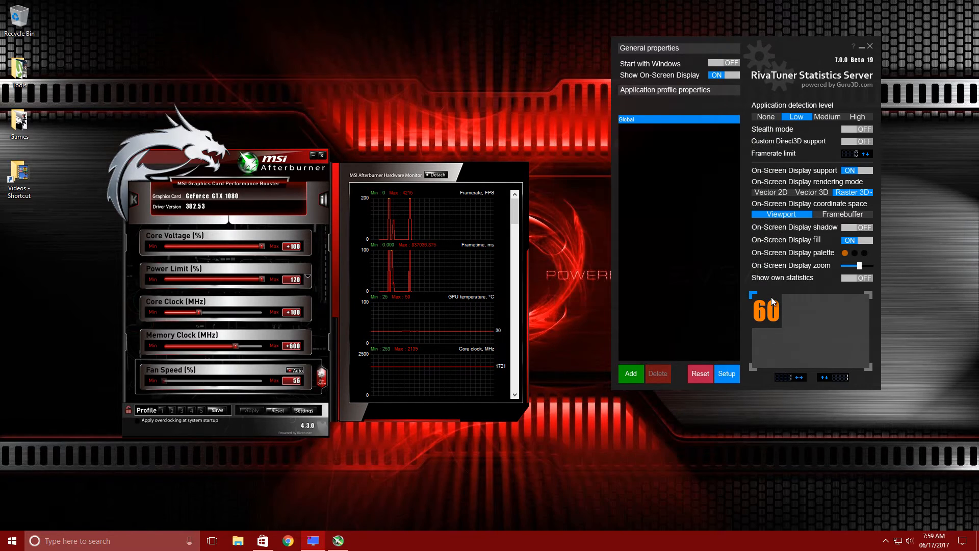
Examine the tooltips for the RivaTuner settings such as stealth mode and the On-Screen Display preview
mouse_move(768, 301)
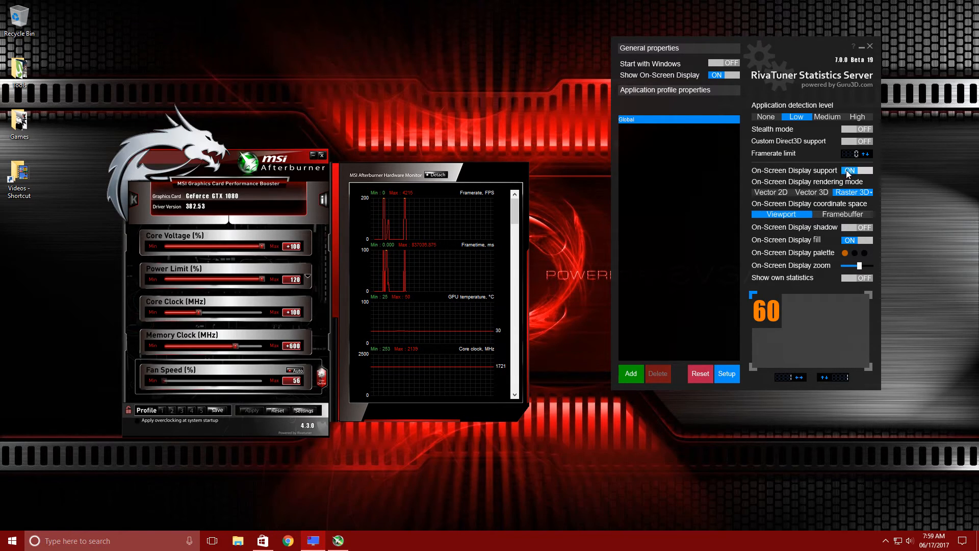
mouse_move(850, 170)
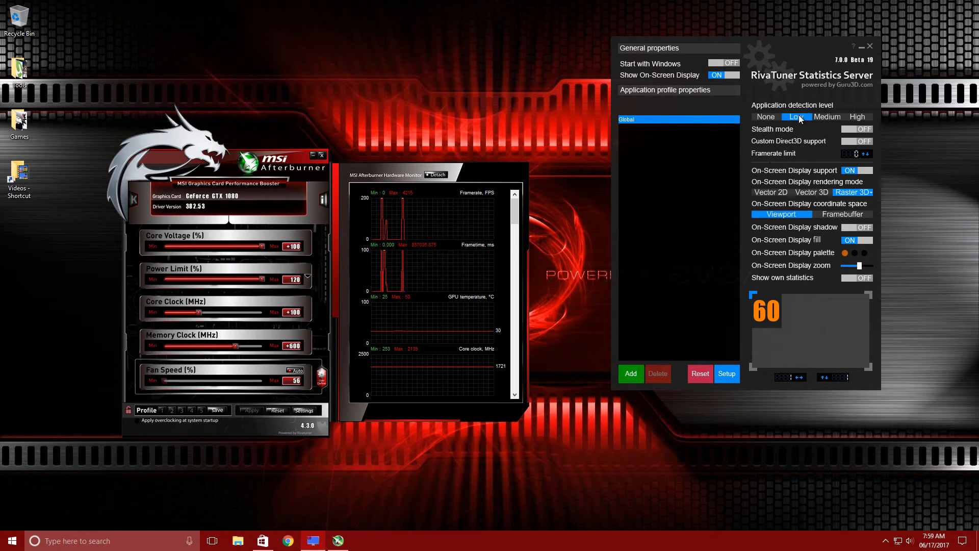
mouse_move(799, 117)
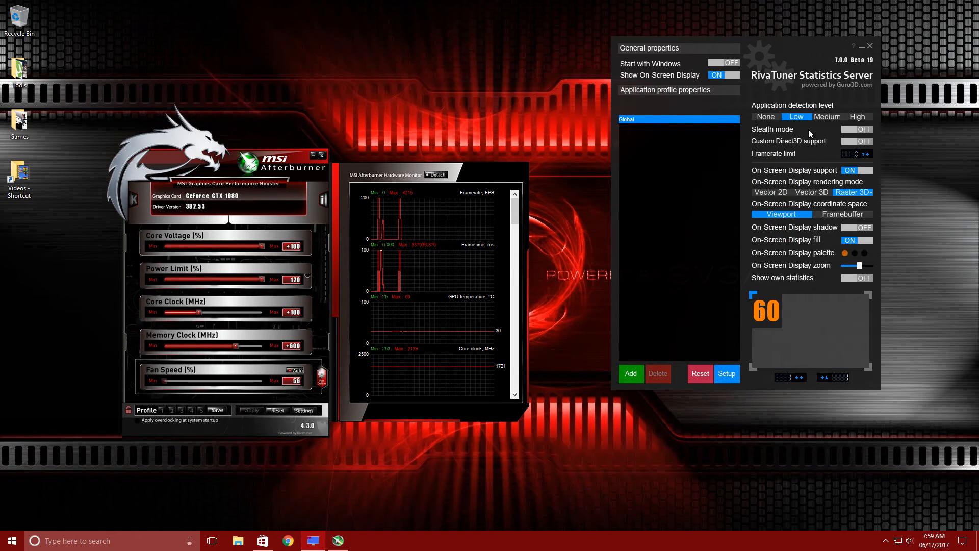
mouse_move(850, 128)
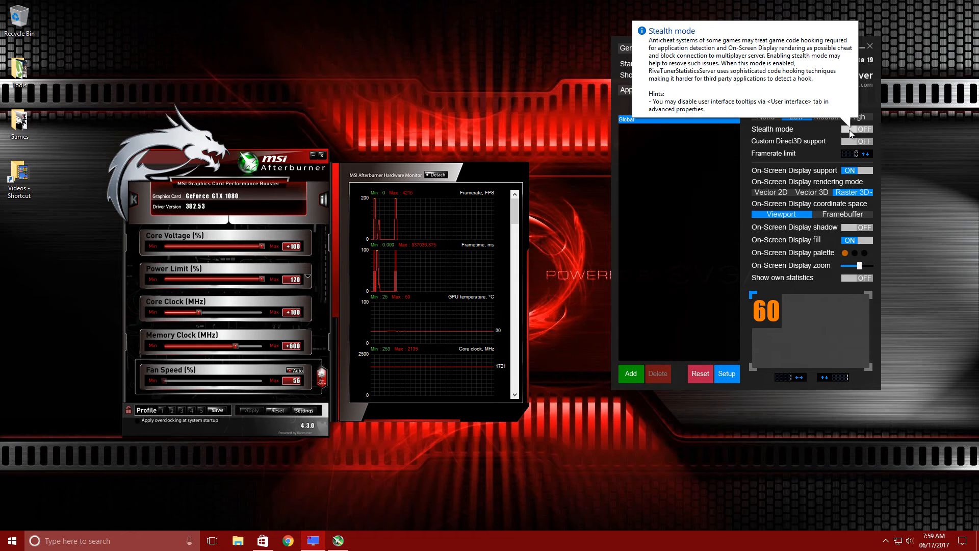
mouse_move(851, 145)
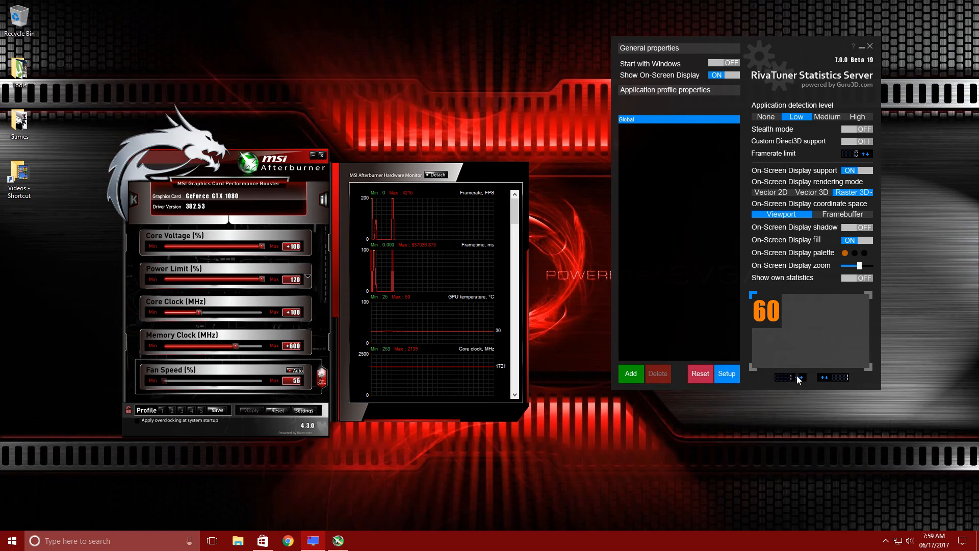
mouse_move(797, 338)
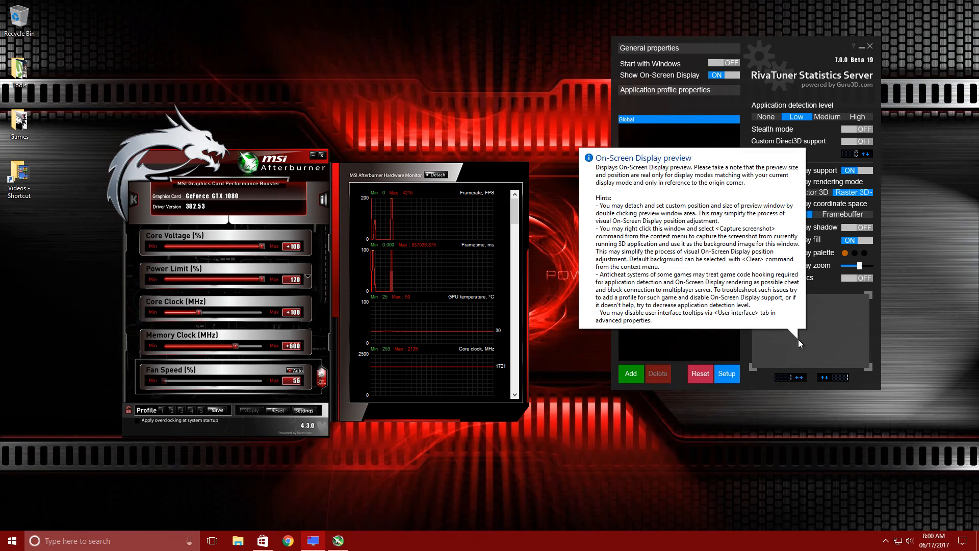